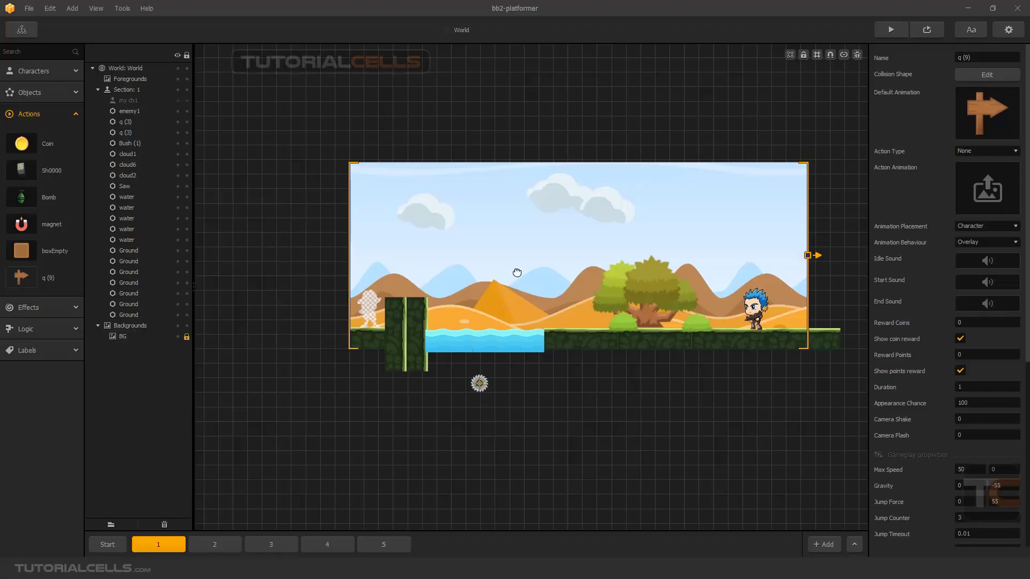
Step: Import q (6).png as an action, enlarged, on the ground left of section 1's tree
left_click_drag(520, 276, 484, 260)
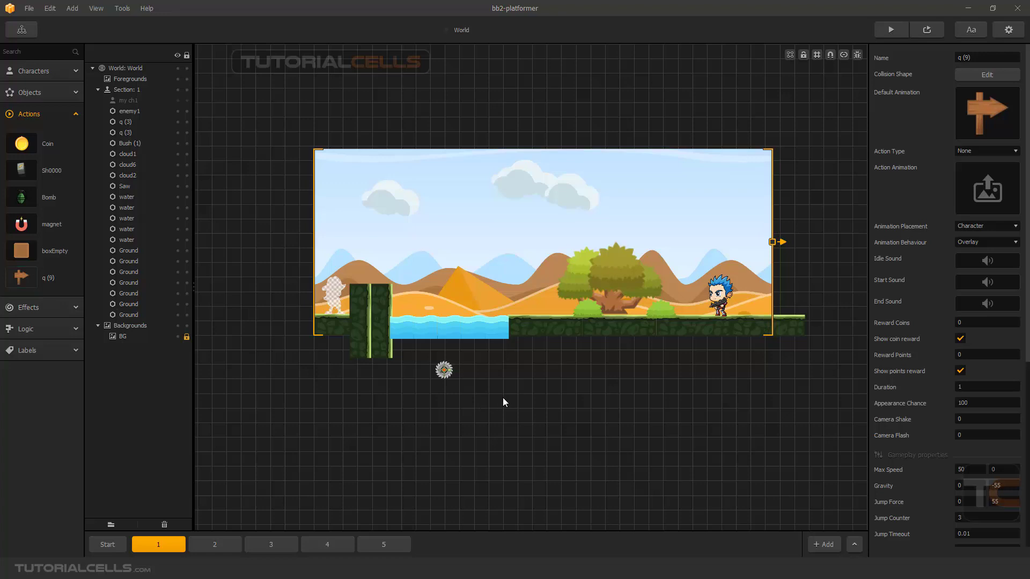
key("alt+Tab")
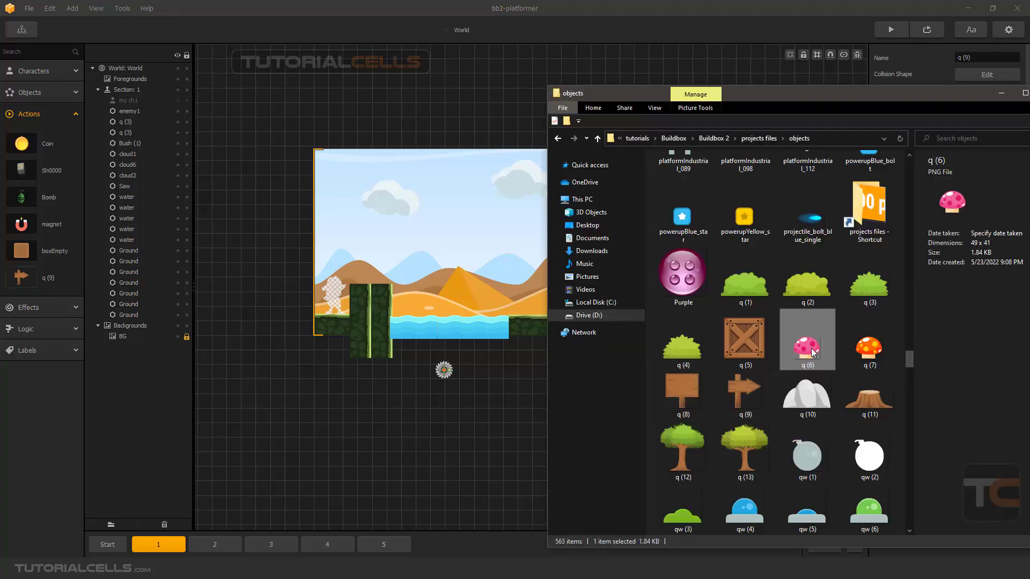
mouse_move(809, 347)
left_mouse_down()
mouse_move(454, 363)
mouse_move(401, 408)
left_mouse_up()
left_click(1001, 93)
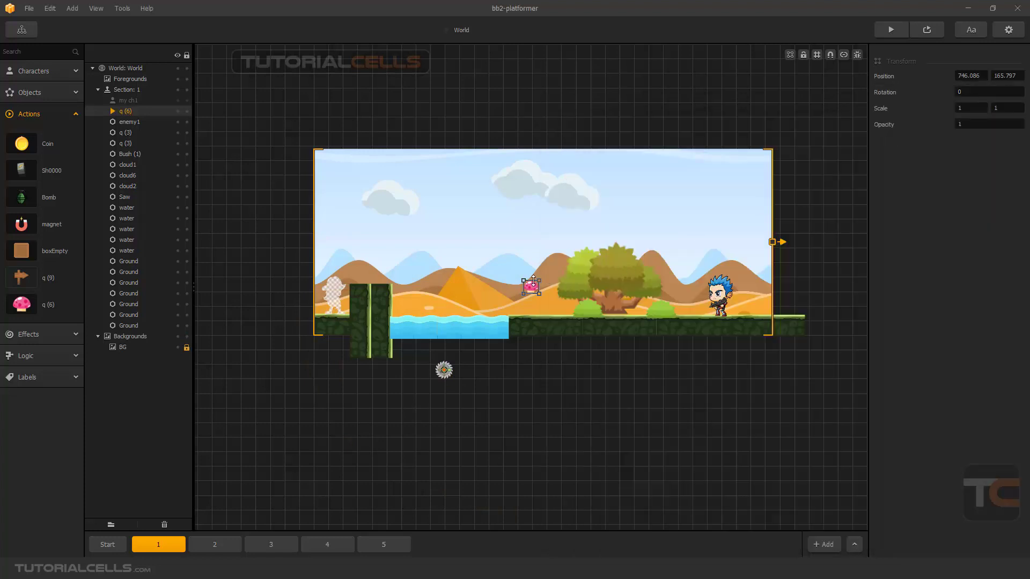
mouse_move(523, 279)
left_mouse_down()
mouse_move(502, 259)
mouse_move(543, 306)
left_mouse_up()
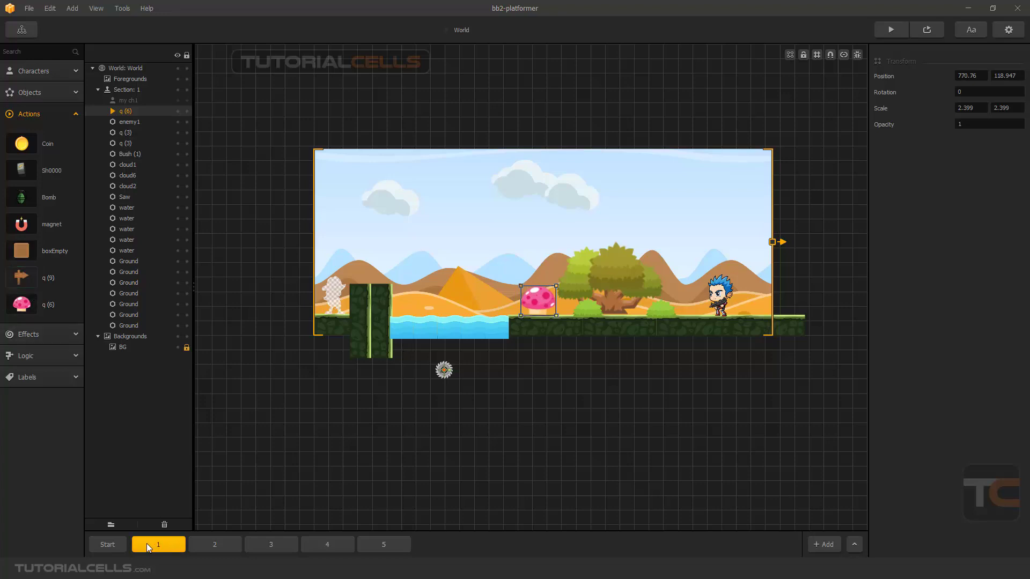
Step: Place the q (6) mushroom action into section 2 beside the cacti
left_click(110, 545)
left_click(150, 544)
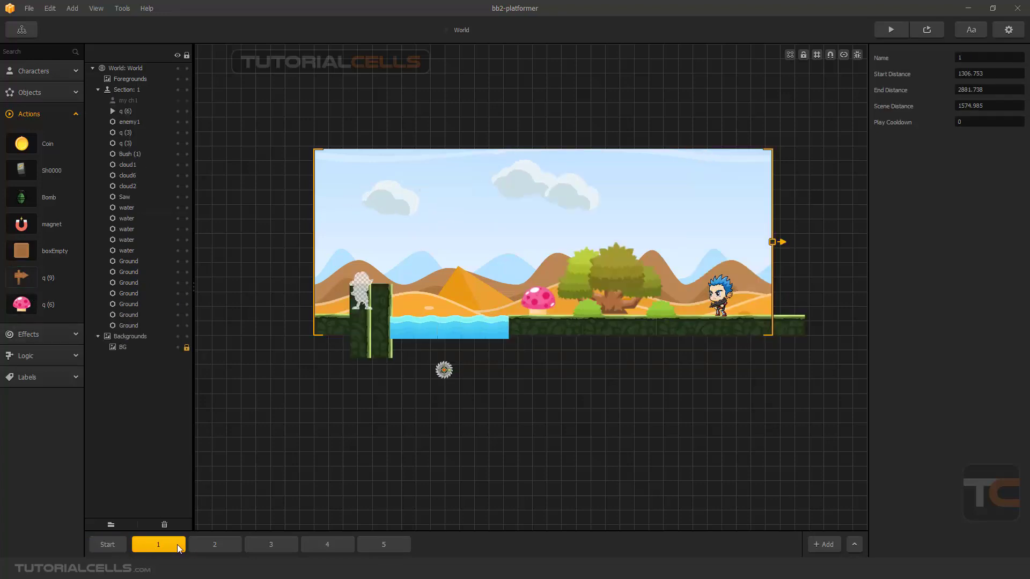
left_click(213, 547)
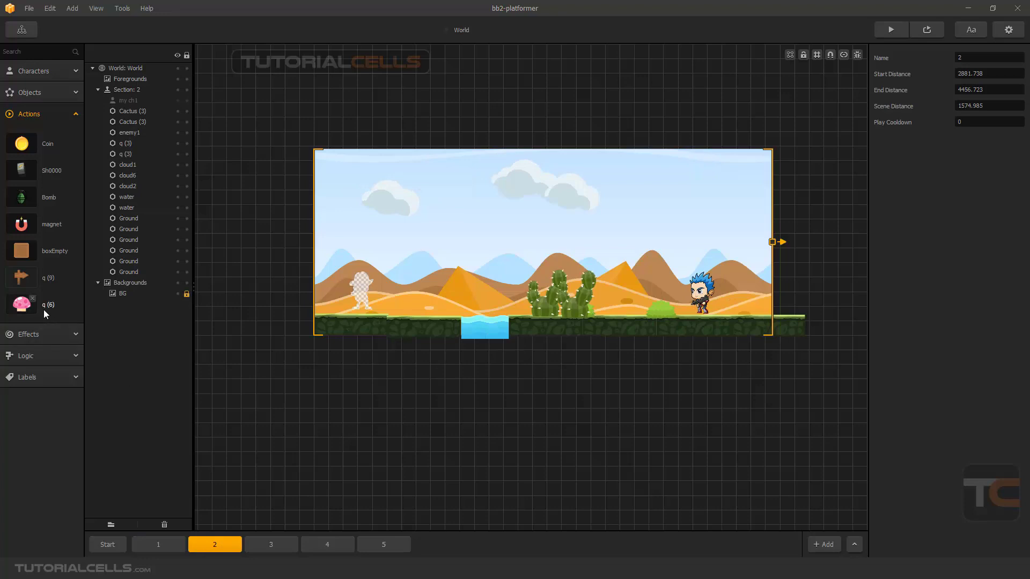
mouse_move(22, 304)
left_mouse_down()
mouse_move(619, 310)
mouse_move(594, 291)
mouse_move(618, 304)
left_mouse_up()
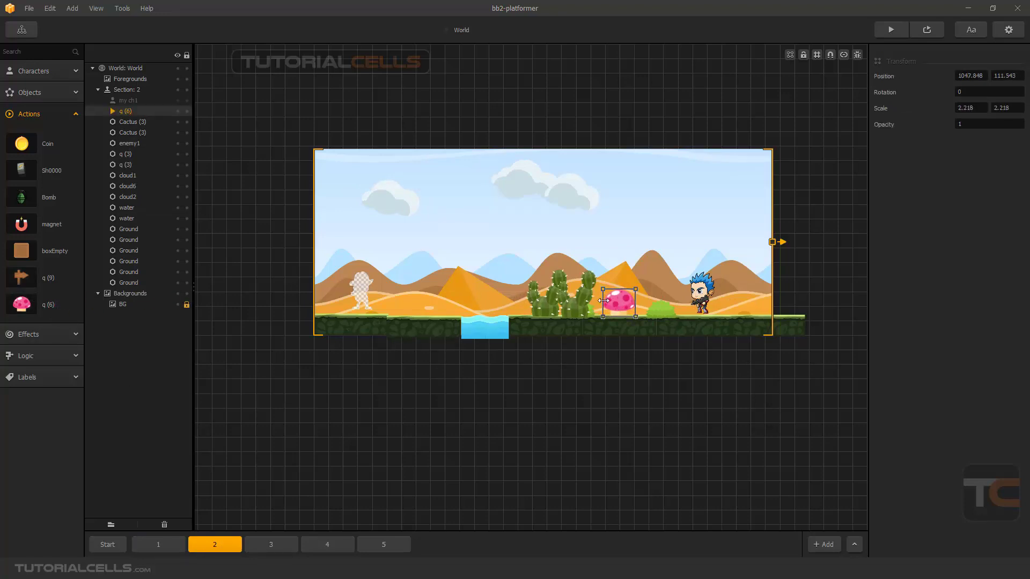
Step: Set the small q (3) object's preset to Decoration, then delete it
left_click(594, 310)
left_click(988, 57)
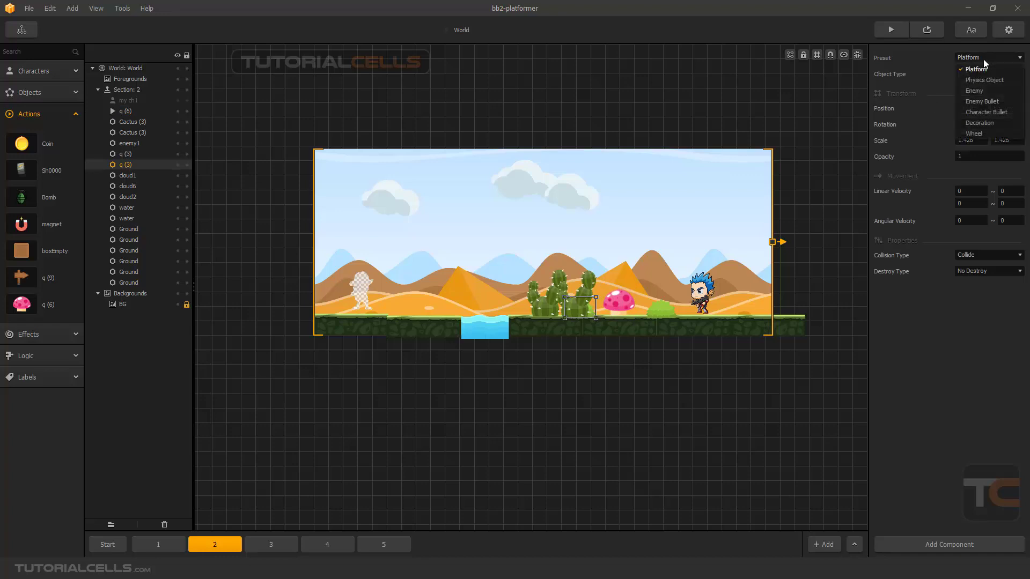
left_click(973, 124)
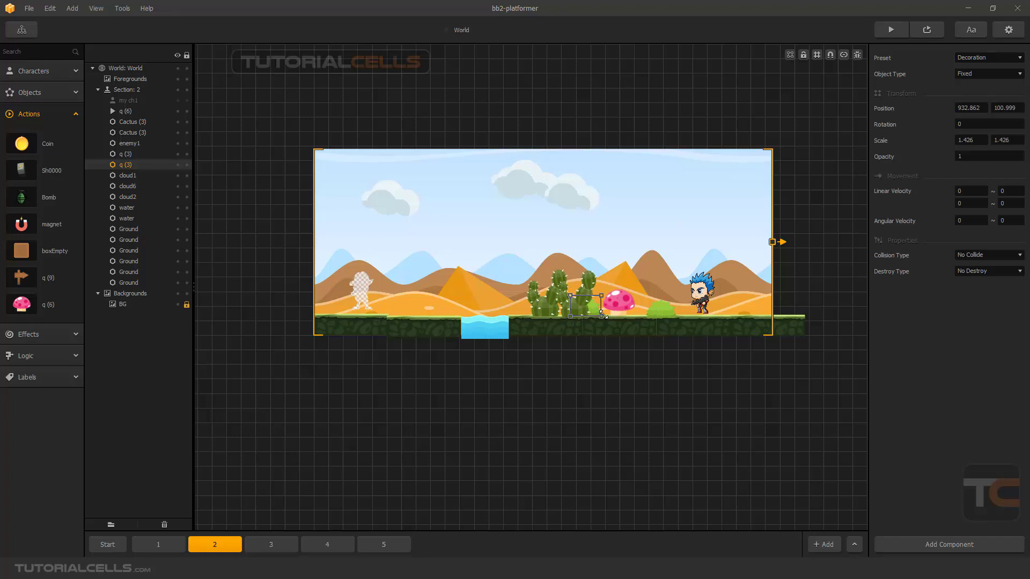
key("Delete")
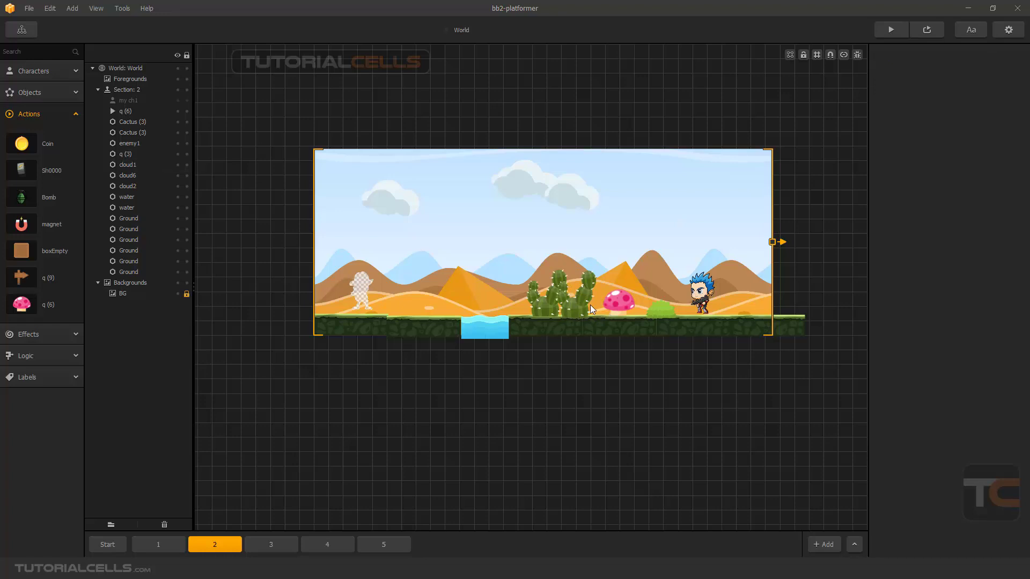
Step: Compare the mushroom placement in sections 1 and 2
left_click(621, 310)
left_click(158, 544)
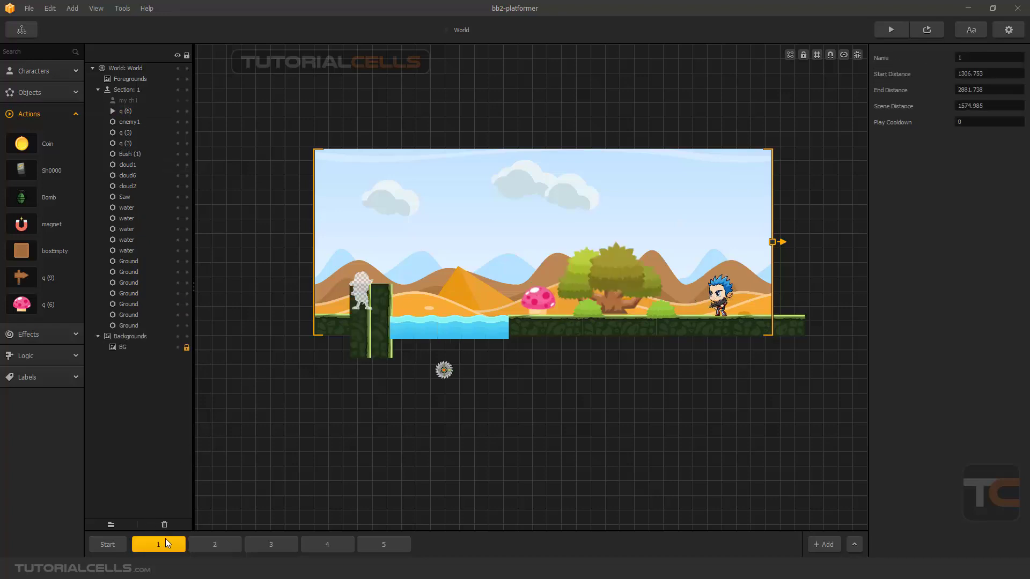
left_click(538, 302)
left_click(247, 548)
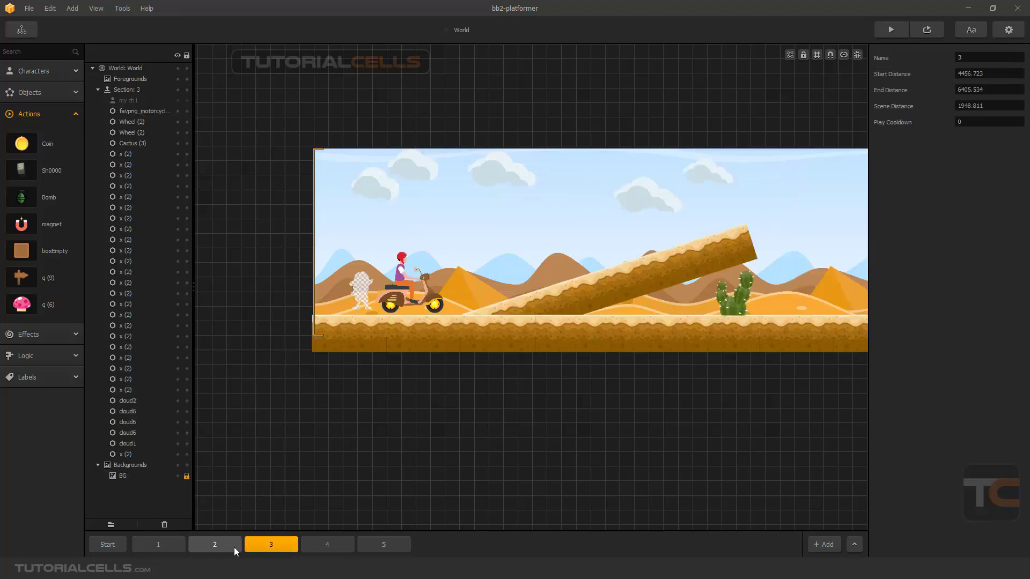
Step: Inspect the mushroom action's type list and collision shape, leaving Action Type at None
left_click(54, 307)
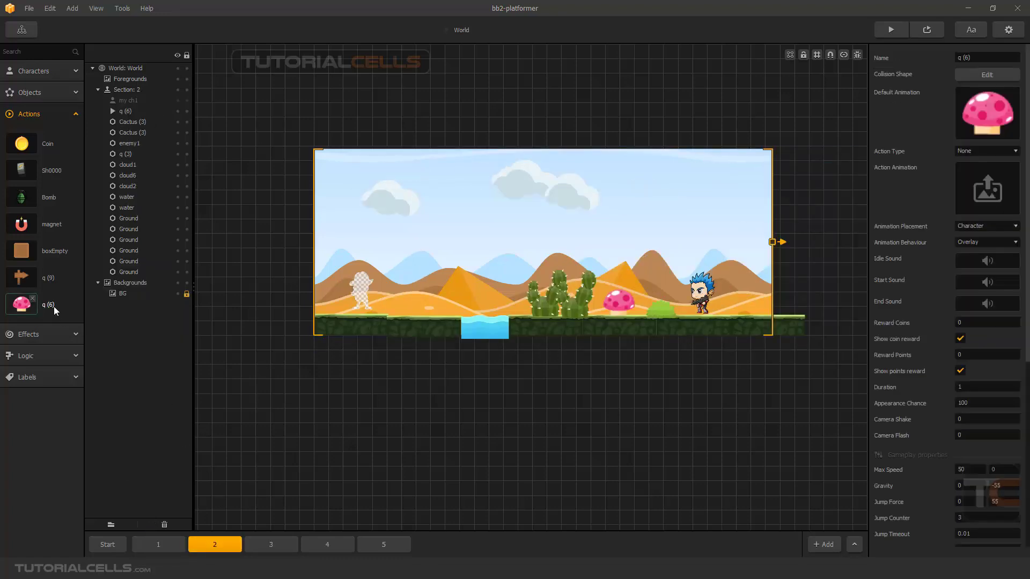
left_click(997, 150)
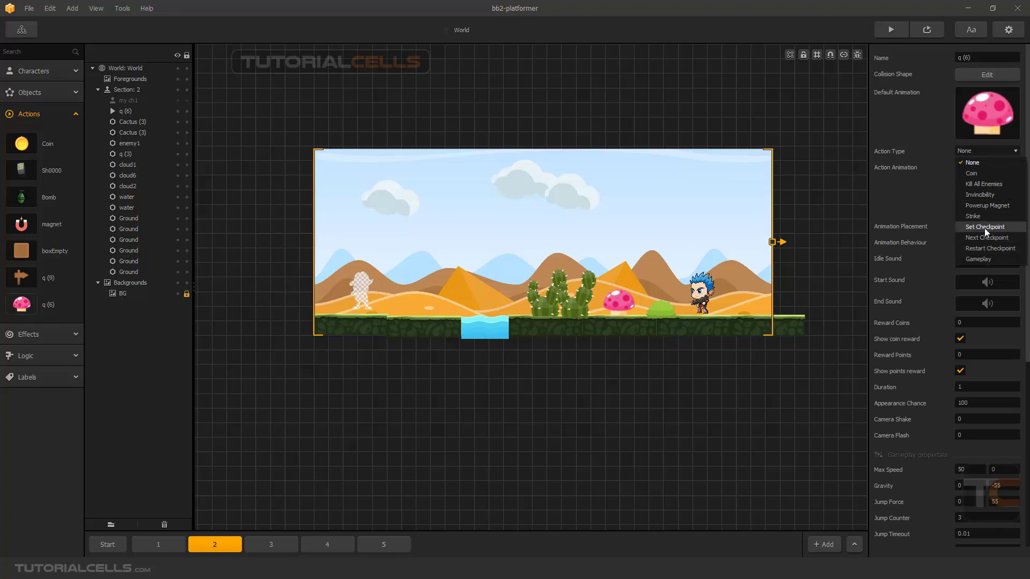
left_click(925, 110)
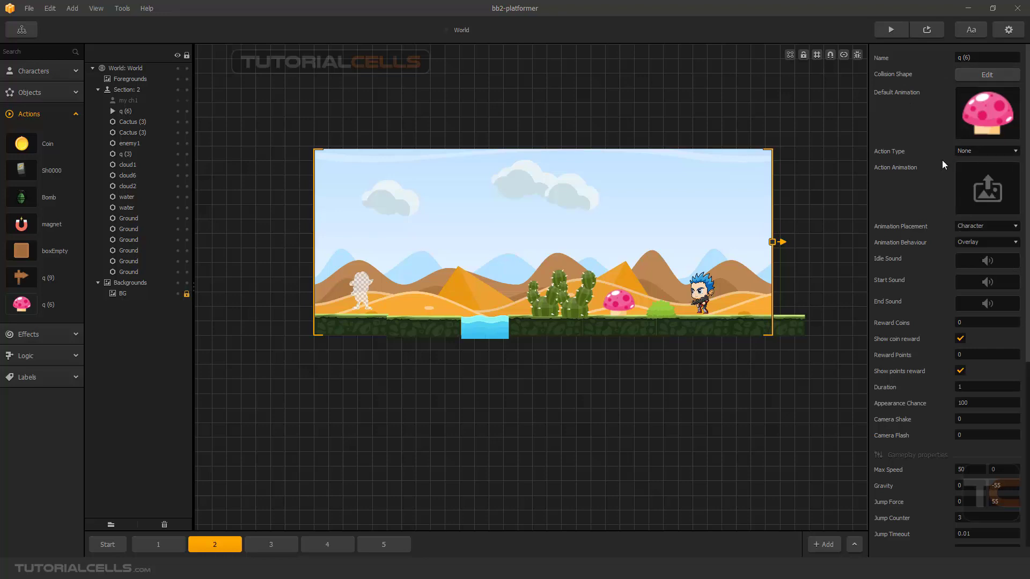
left_click(961, 152)
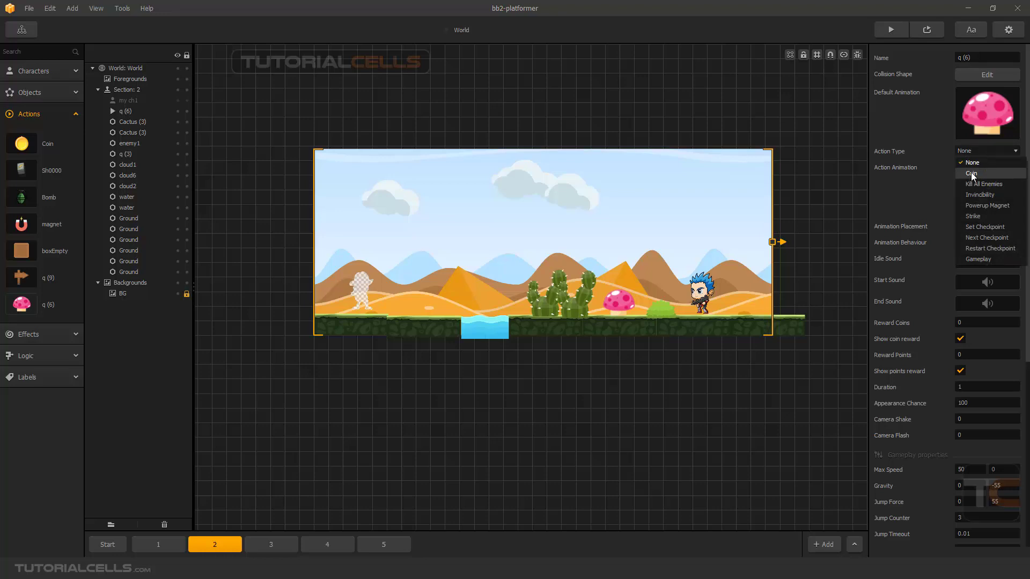
left_click(915, 162)
scroll(938, 467, "down", 3)
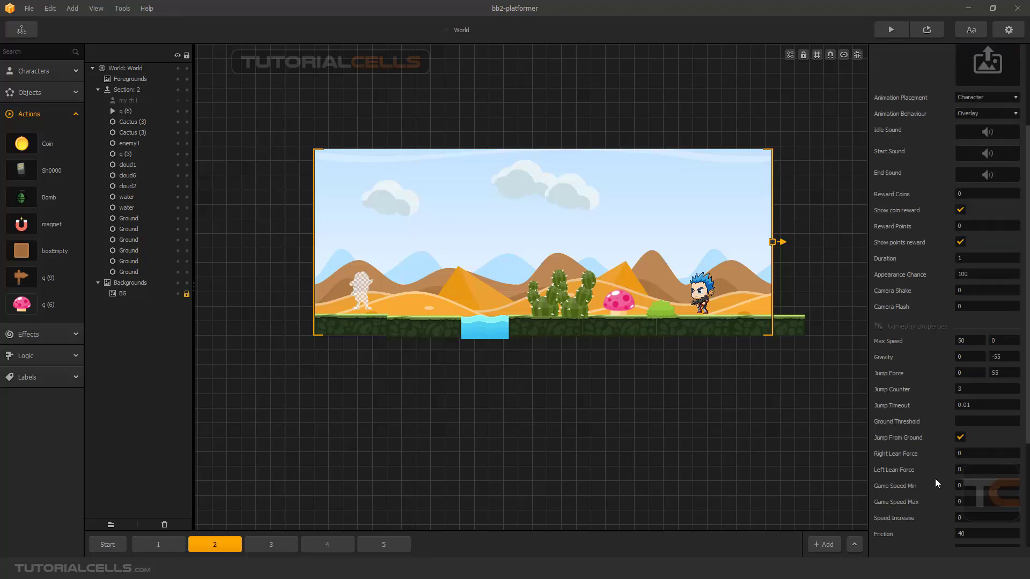
scroll(935, 479, "up", 3)
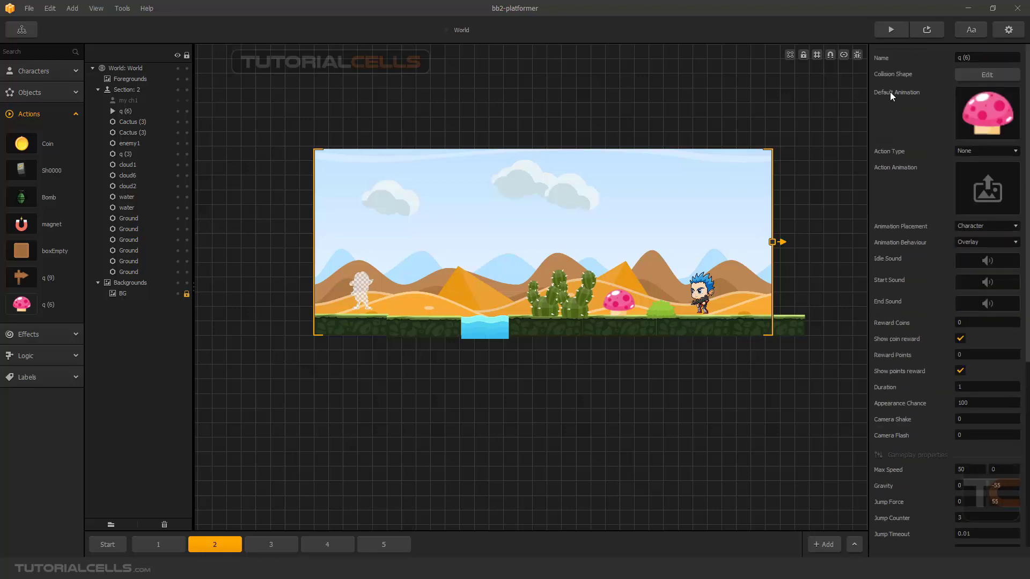
left_click(978, 76)
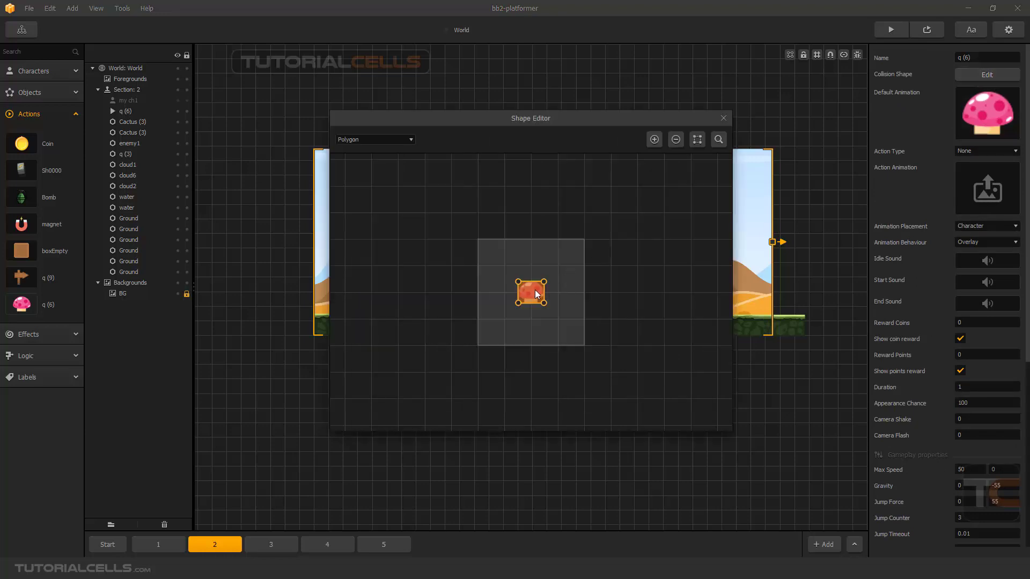
scroll(534, 291, "up", 2)
left_click(724, 118)
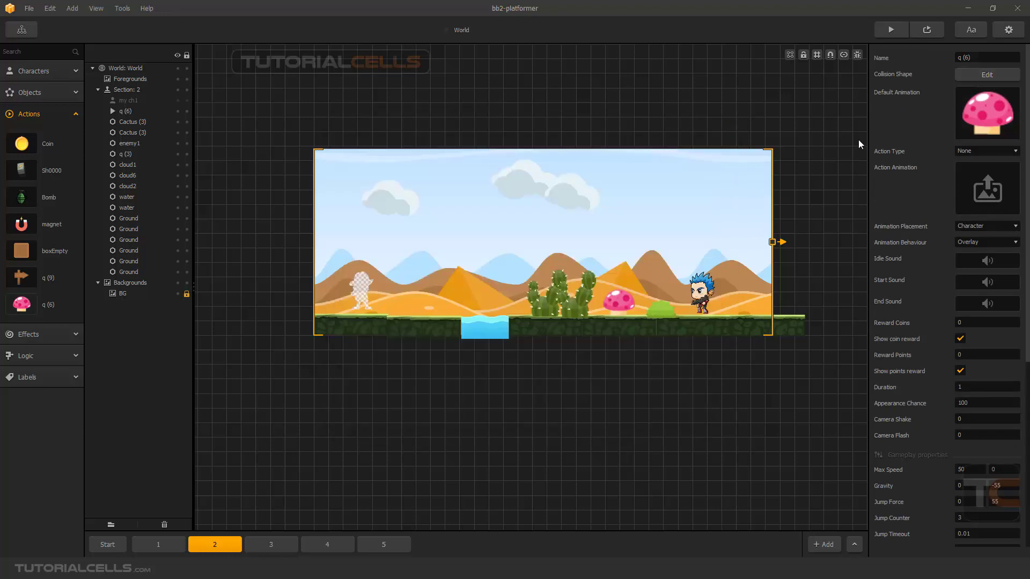
Step: Set the mushroom's Action Type to Set Checkpoint and check it in sections 2 and 1
left_click(964, 153)
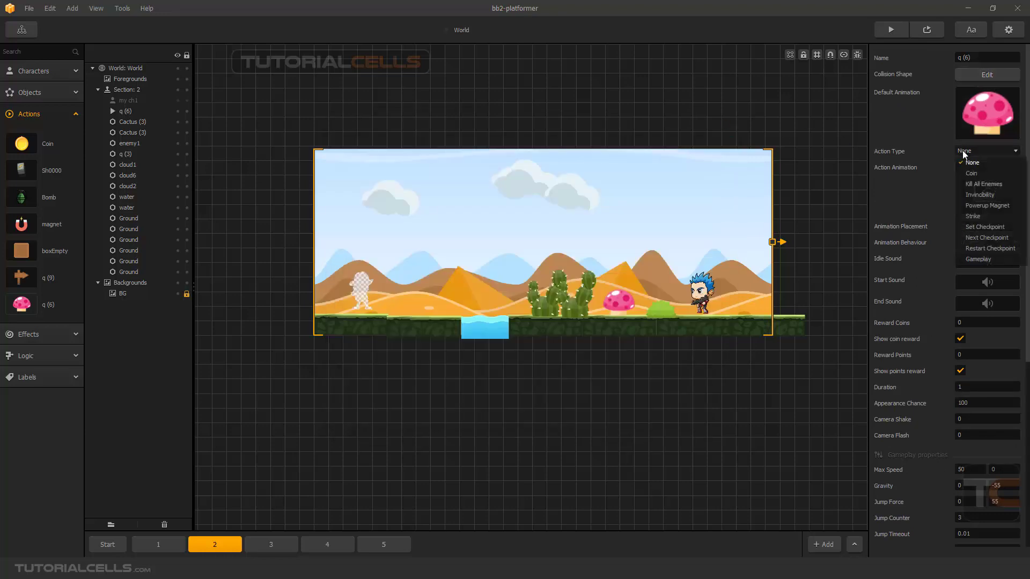
left_click(986, 227)
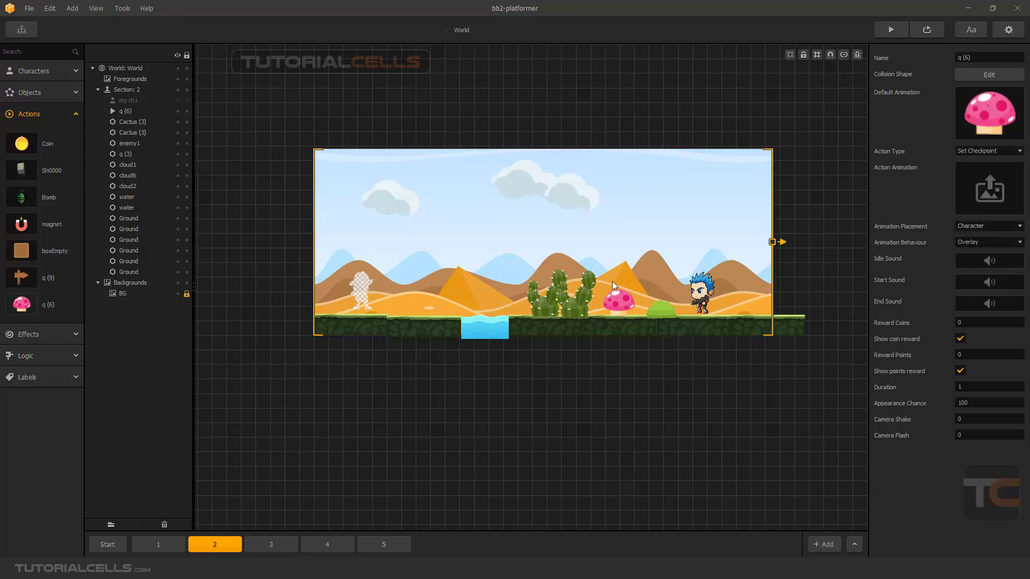
left_click(614, 304)
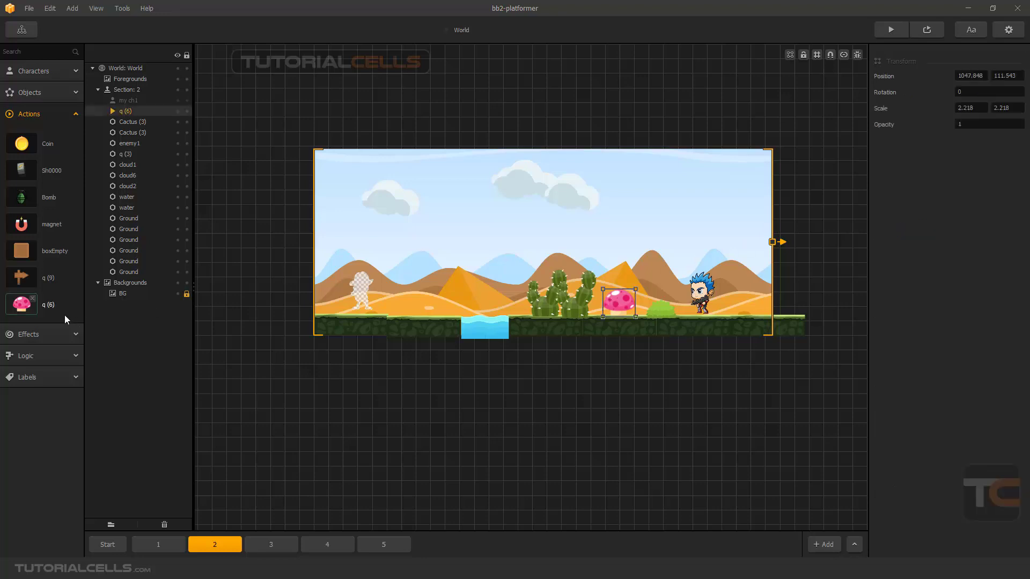
left_click(157, 539)
left_click(538, 305)
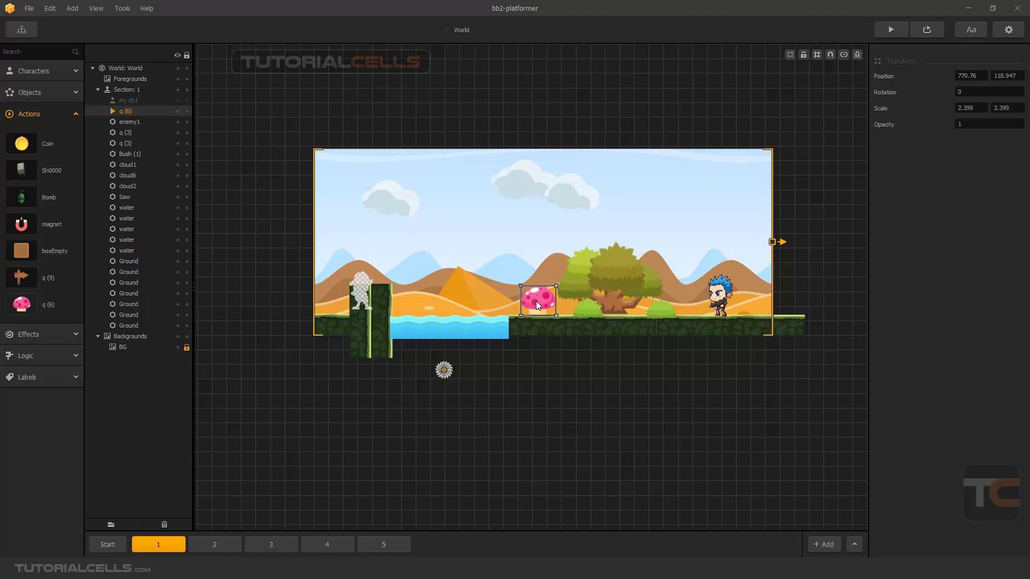
Step: Confirm Set Checkpoint, nudge section 1's mushroom right, and recheck q (6) in section 2
left_click(22, 305)
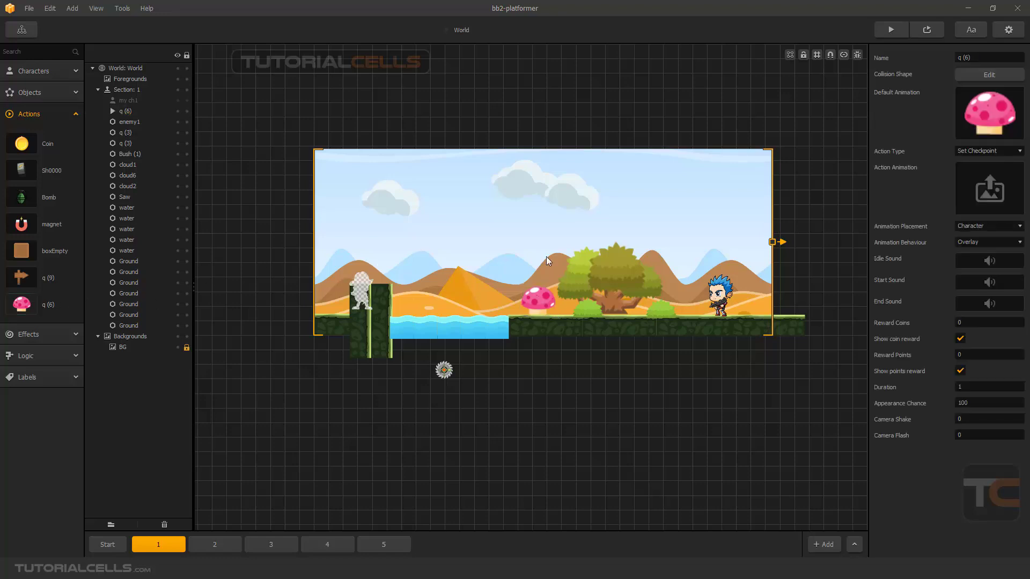
left_click(962, 152)
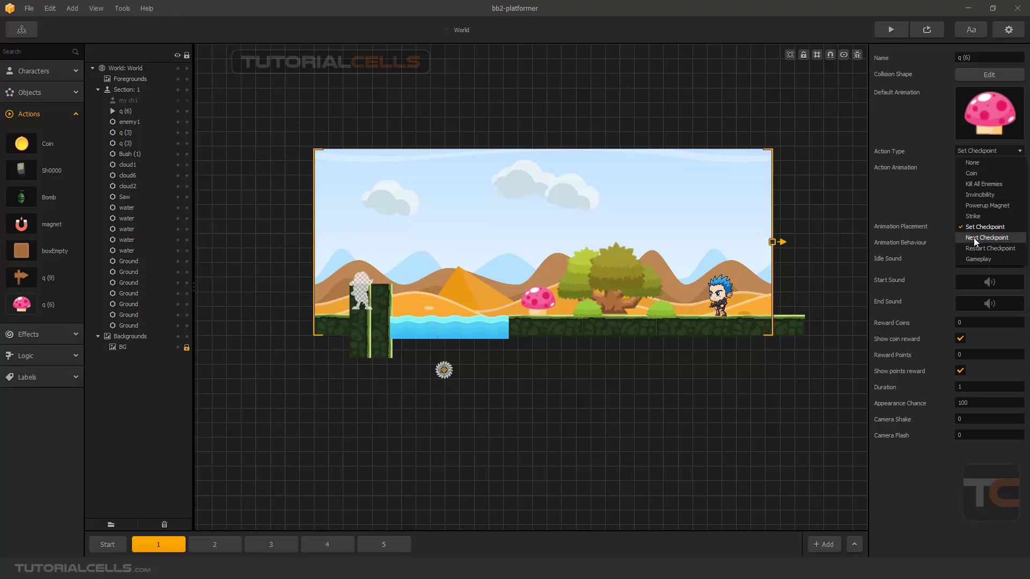
left_click_drag(539, 308, 545, 310)
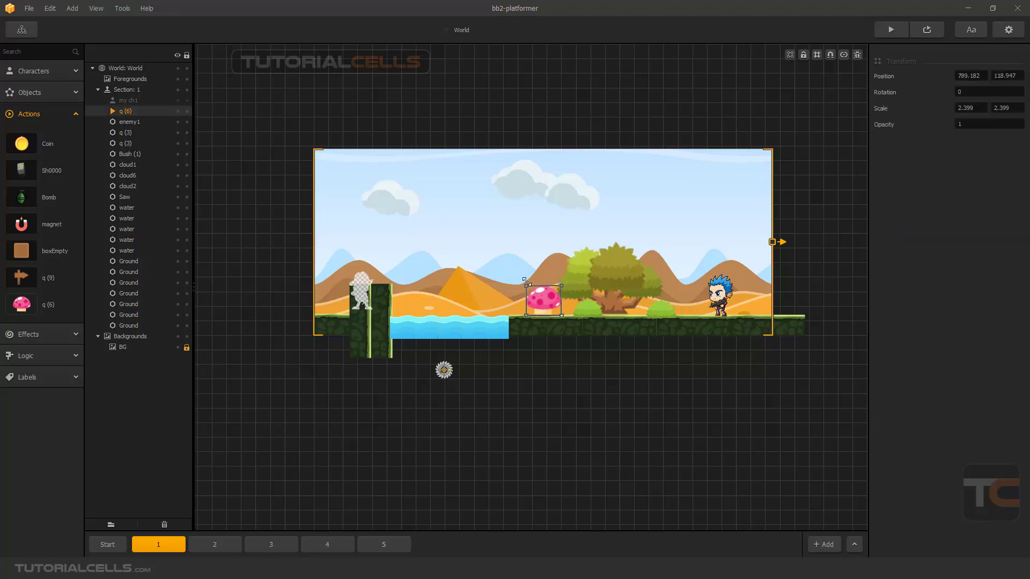
left_click(204, 544)
left_click(619, 300)
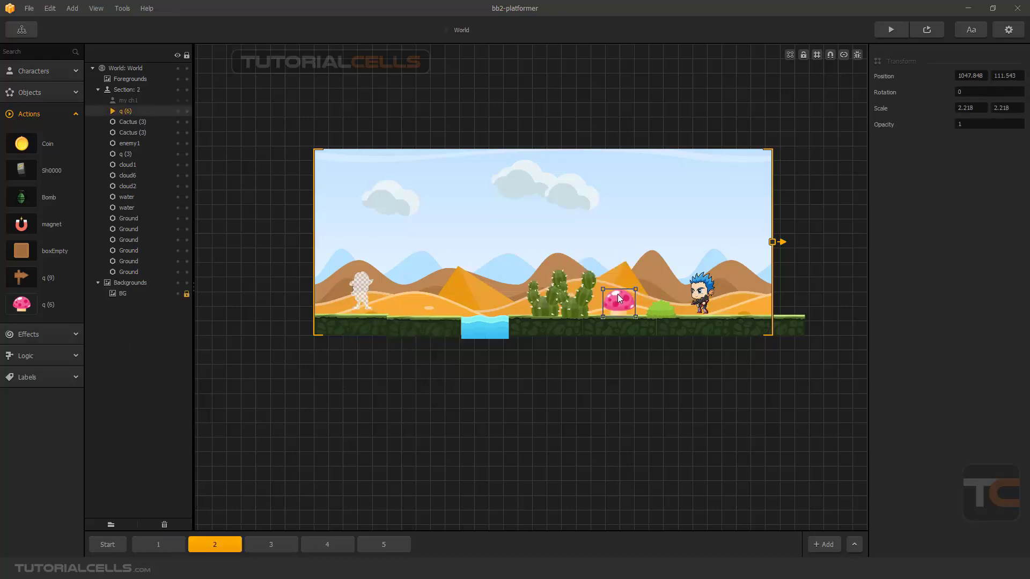
left_click(510, 423)
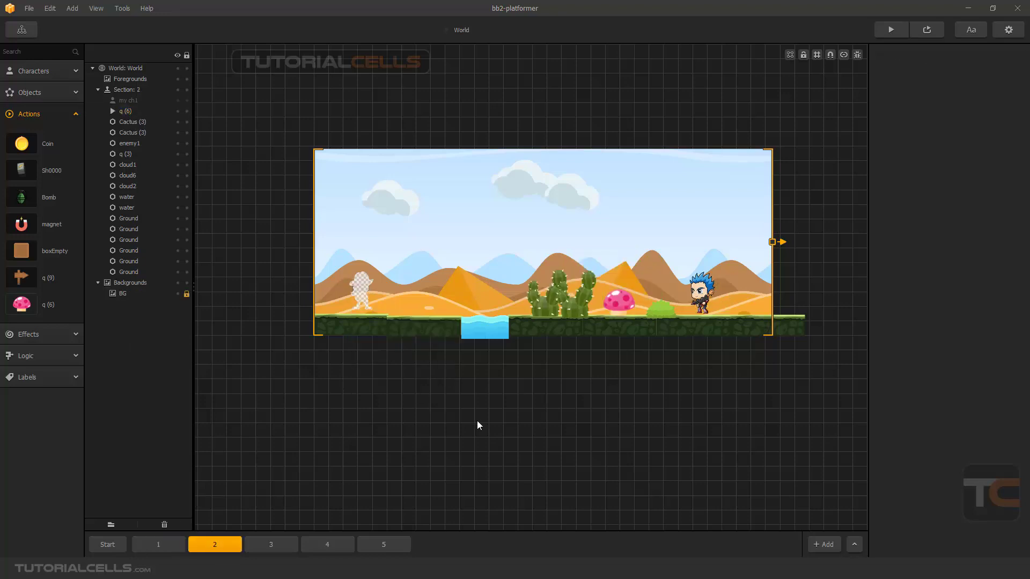
left_click(47, 306)
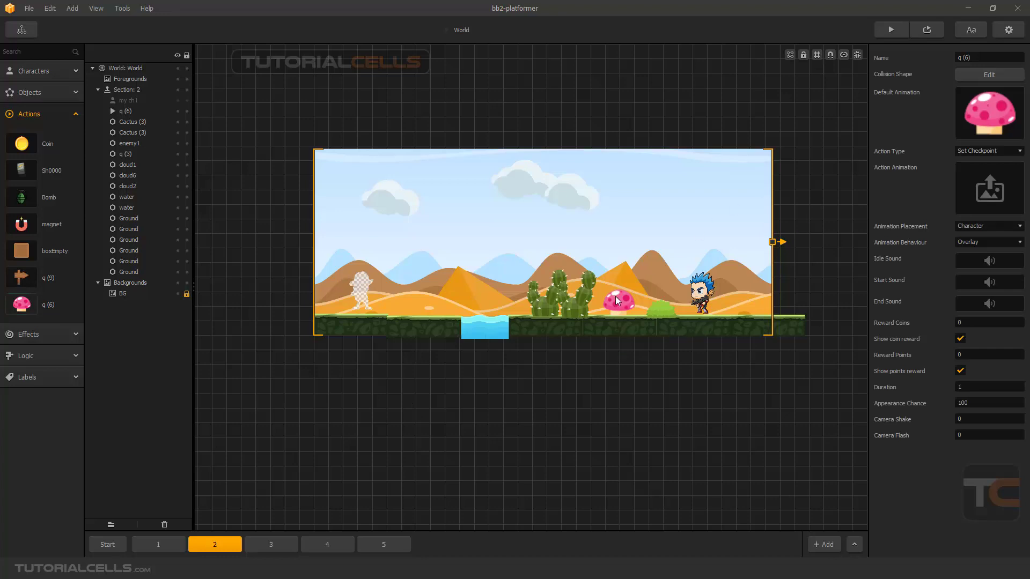
Step: Return to the Start section, then open the Game Over UI node from the mind map
left_click(107, 544)
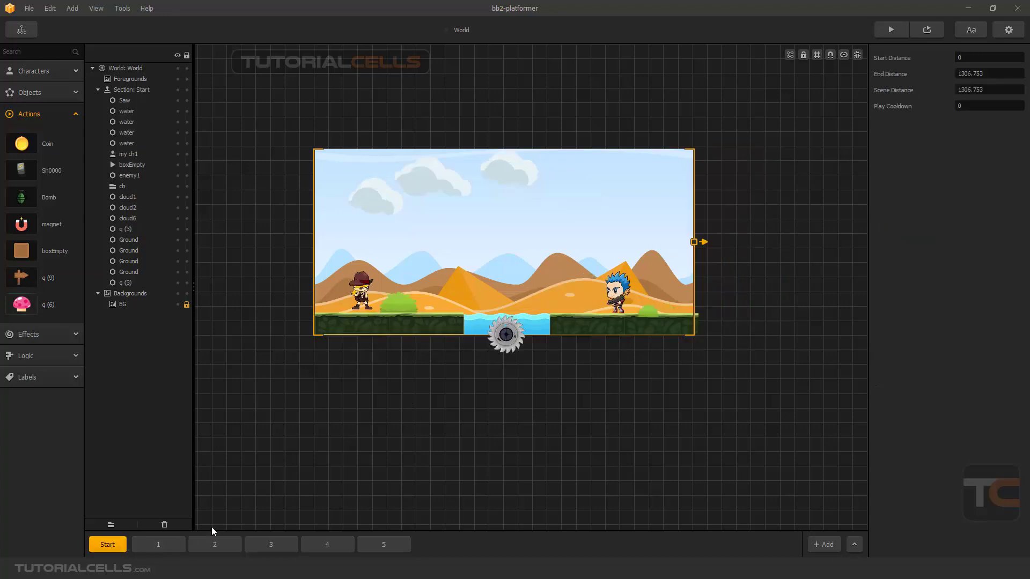
left_click(368, 305)
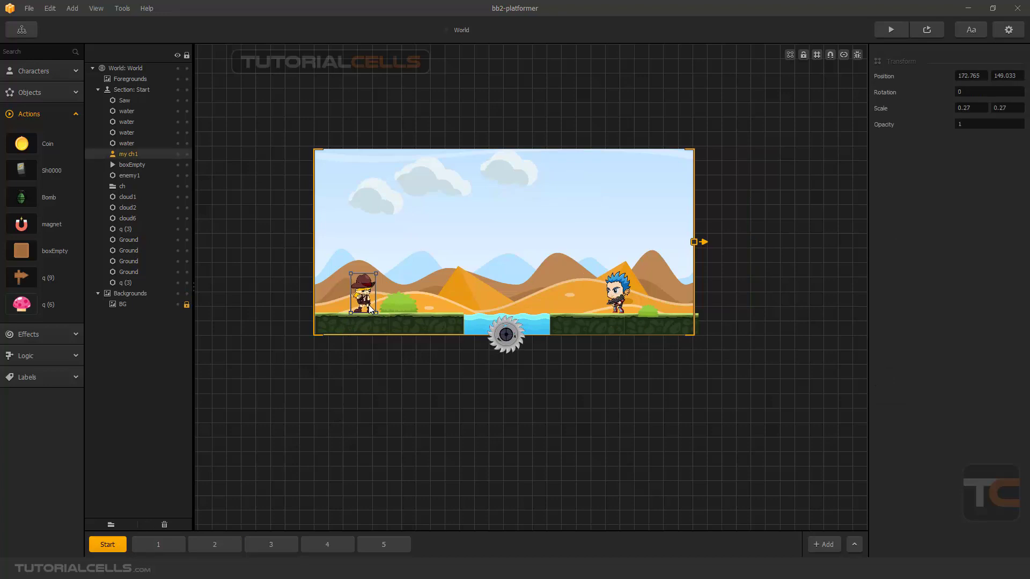
left_click(21, 30)
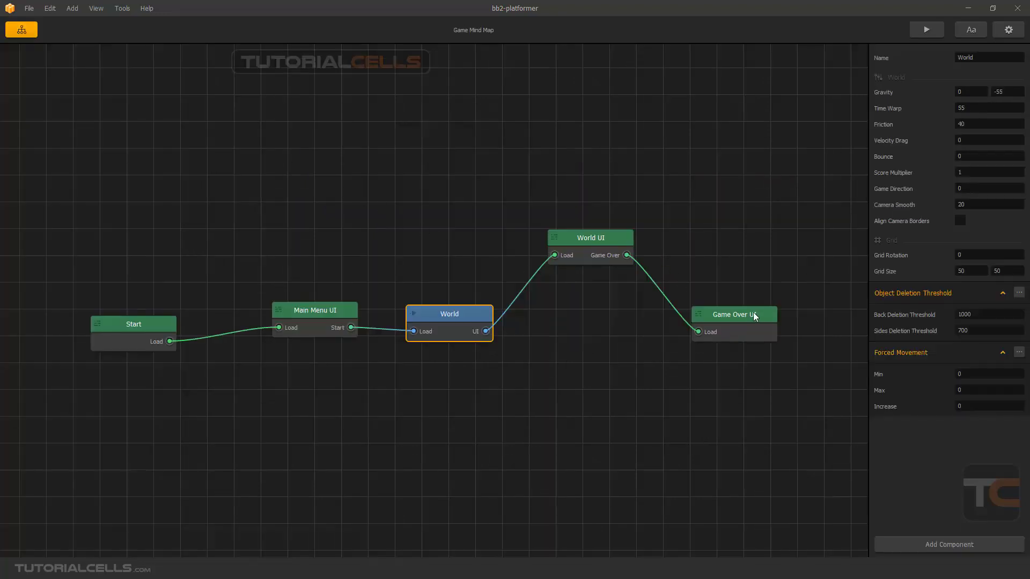
left_click_drag(756, 317, 747, 318)
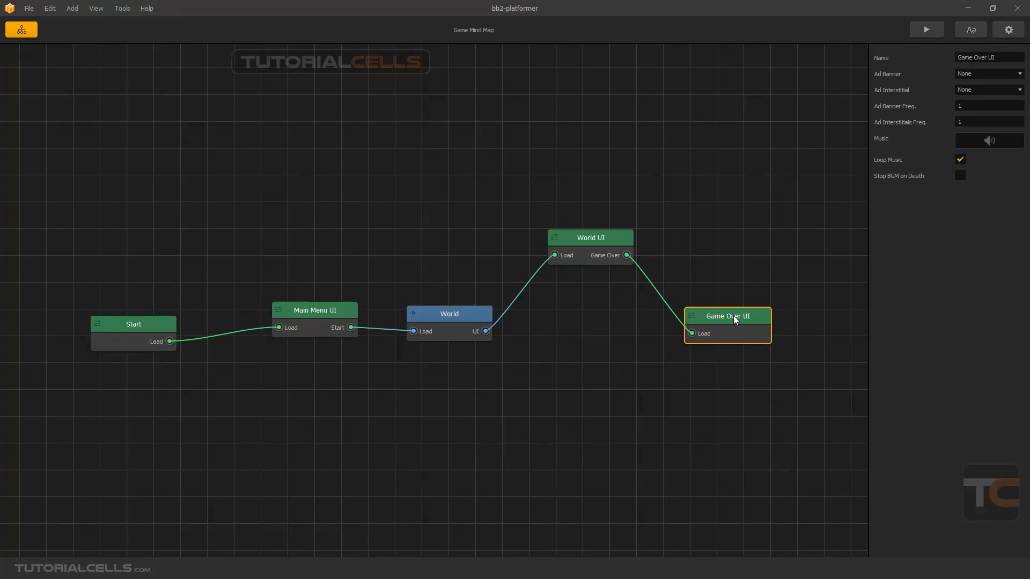
double_click(735, 320)
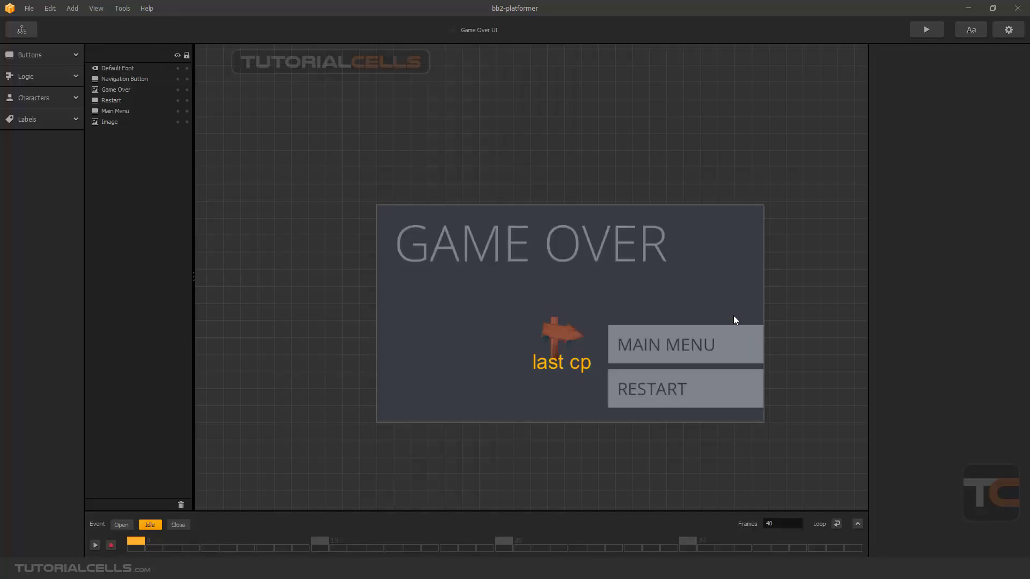
Step: Delete the existing signpost Navigation Button and its 'last cp' Default Font label
left_click(567, 337)
mouse_move(566, 334)
left_mouse_down()
mouse_move(577, 342)
mouse_move(562, 334)
left_mouse_up()
key("Delete")
left_click(565, 364)
key("Delete")
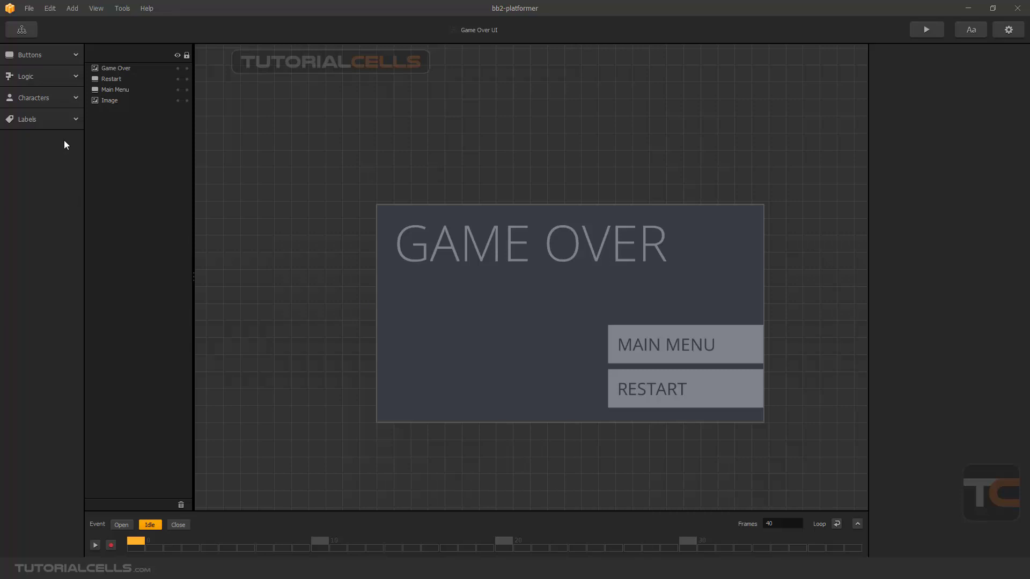
Step: Browse the Buttons and character element lists, ending on the button types
left_click(63, 57)
left_click(42, 55)
left_click(41, 98)
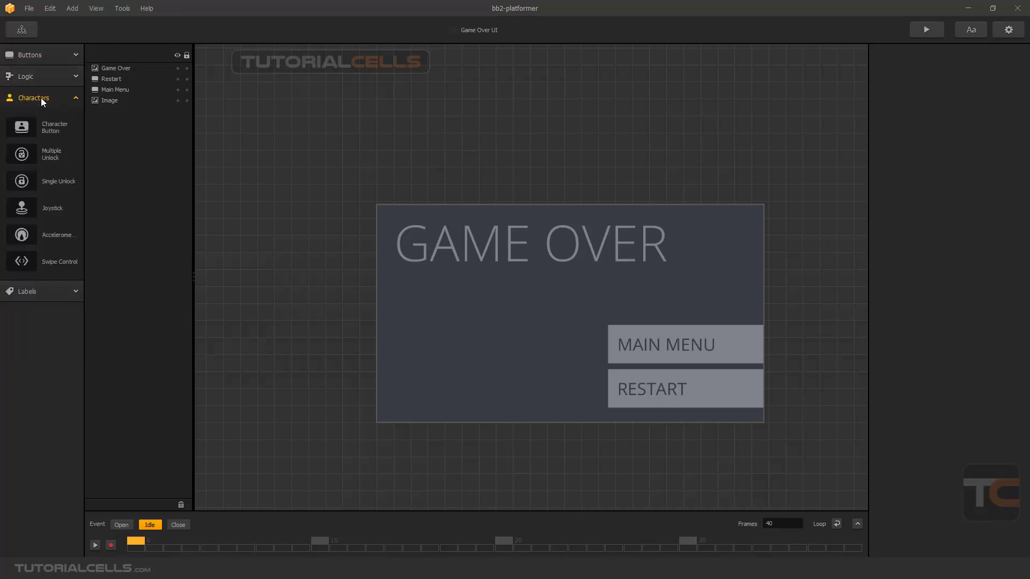
left_click(47, 57)
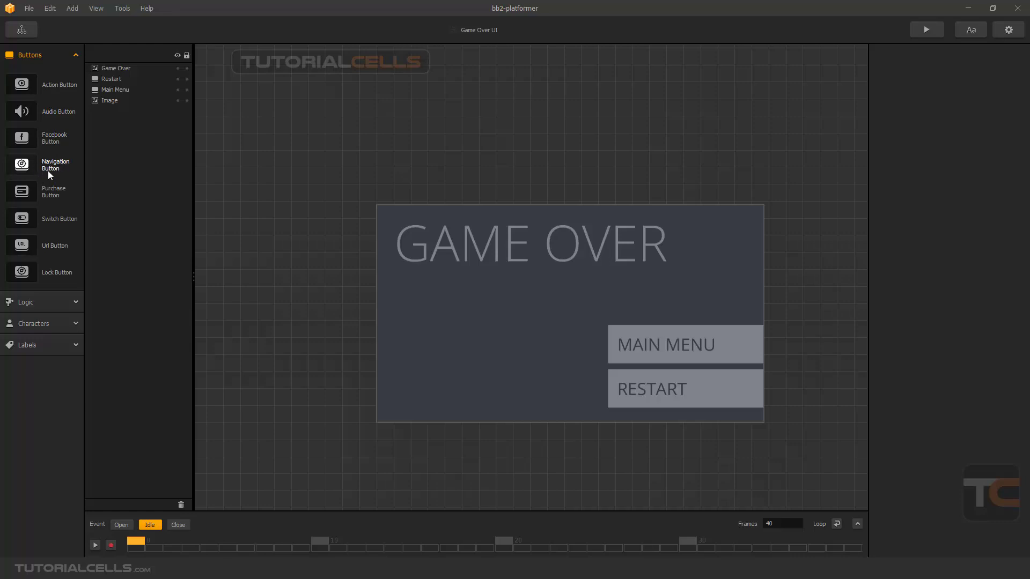
Step: Add a new Navigation Button beside MAIN MENU and browse its image sprites
left_click_drag(50, 165, 577, 341)
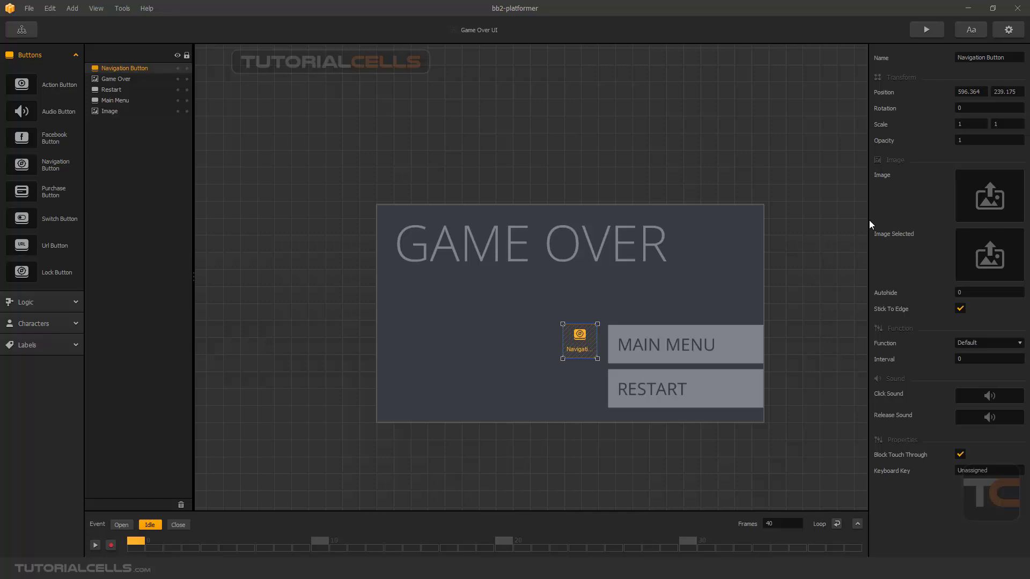
left_click(1015, 178)
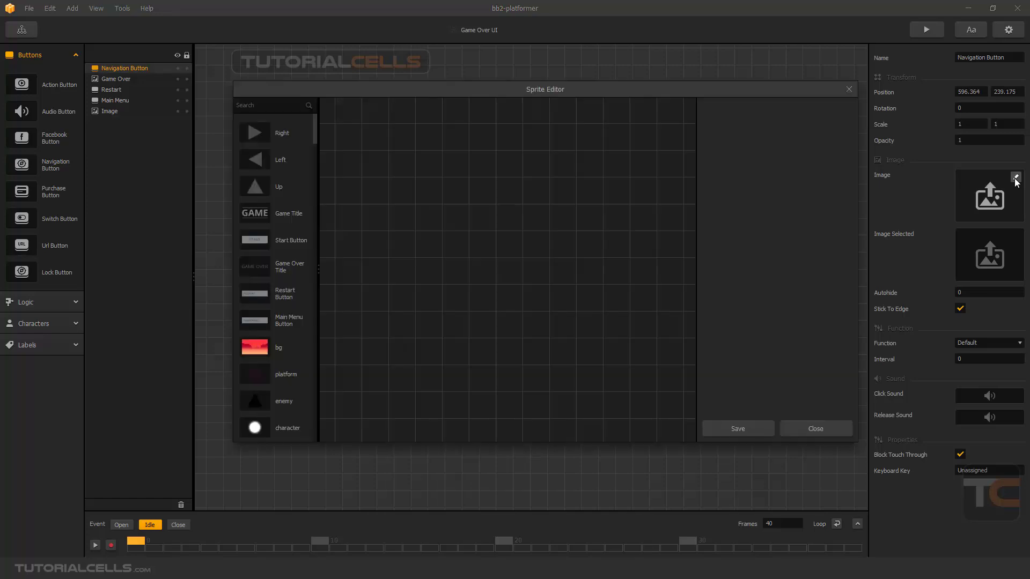
scroll(294, 235, "down", 3)
scroll(282, 231, "down", 5)
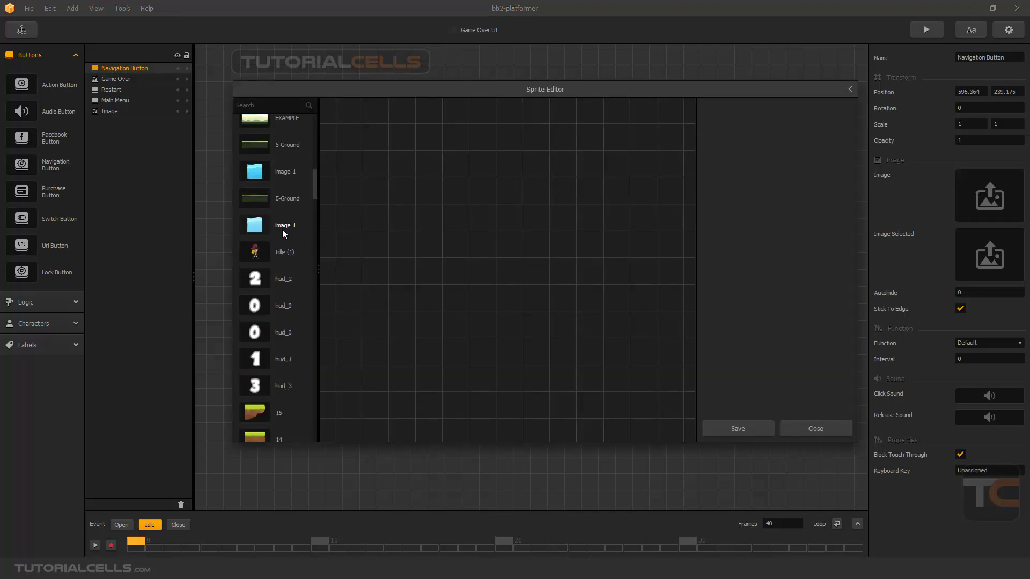
scroll(276, 293, "down", 3)
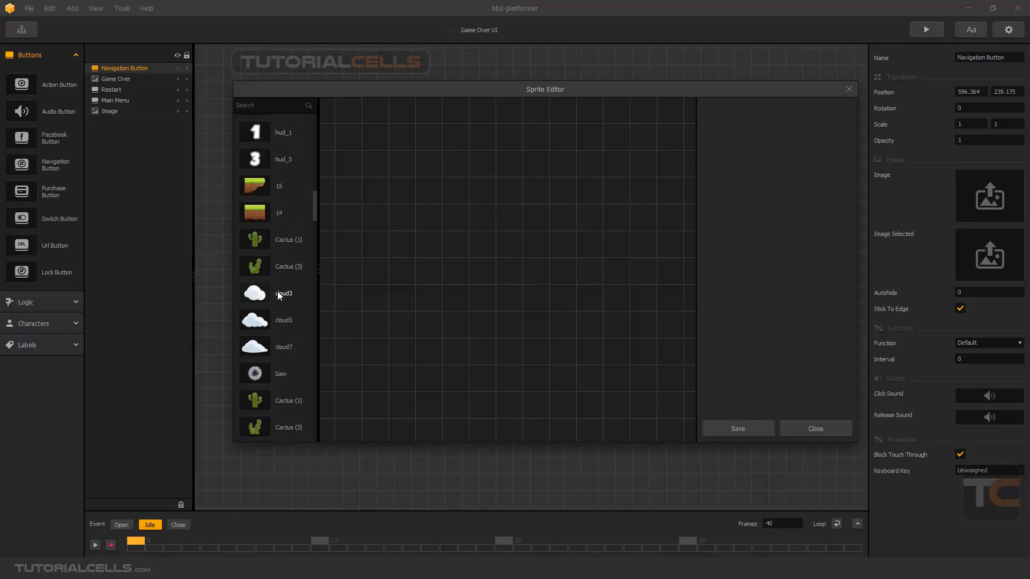
scroll(278, 293, "down", 3)
scroll(277, 293, "down", 3)
scroll(277, 293, "down", 3)
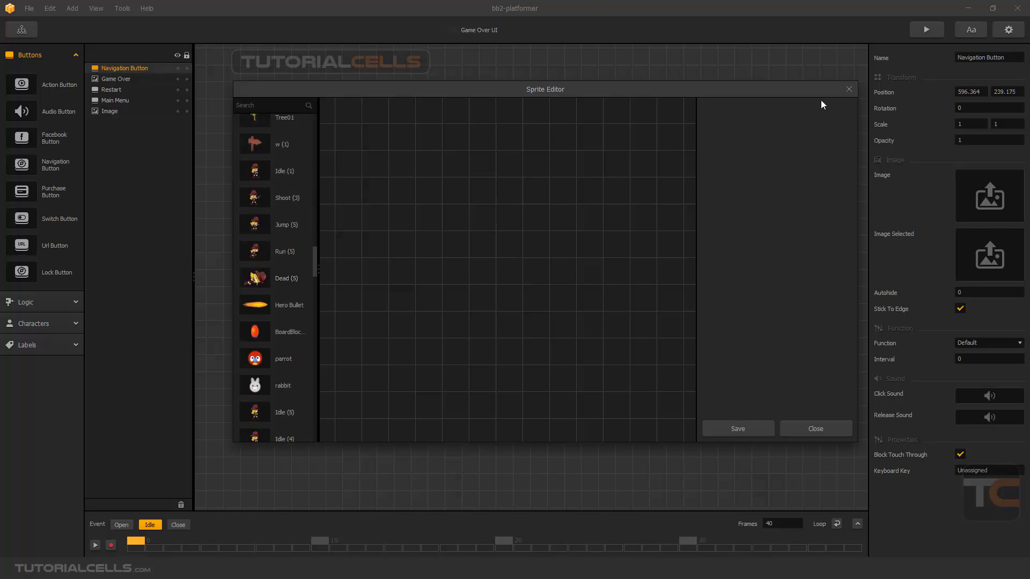
left_click(849, 89)
Step: Give the button the w (1) wooden signpost sprite and save it
left_click(990, 196)
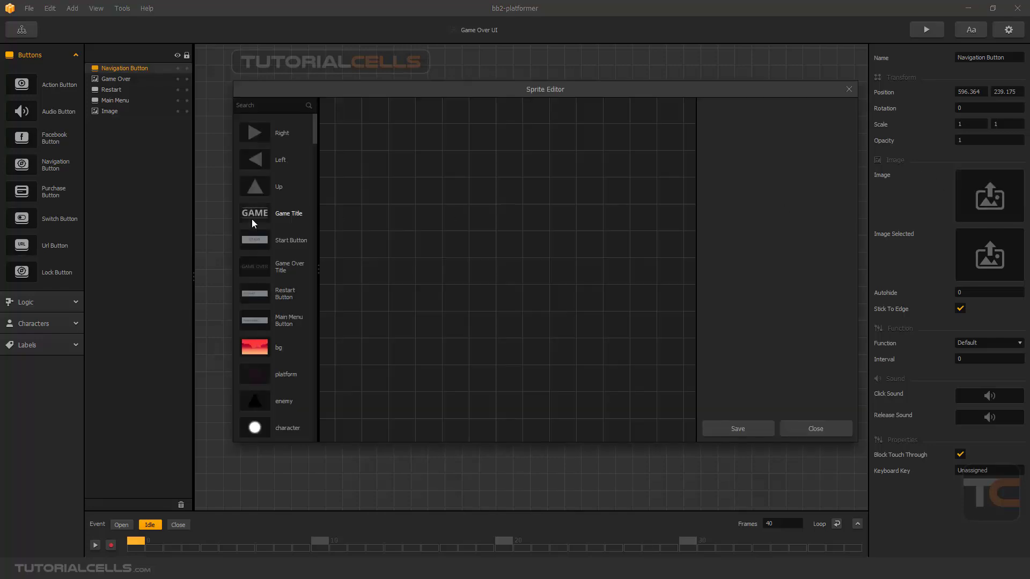
scroll(295, 274, "down", 3)
scroll(304, 282, "down", 3)
scroll(304, 282, "down", 3)
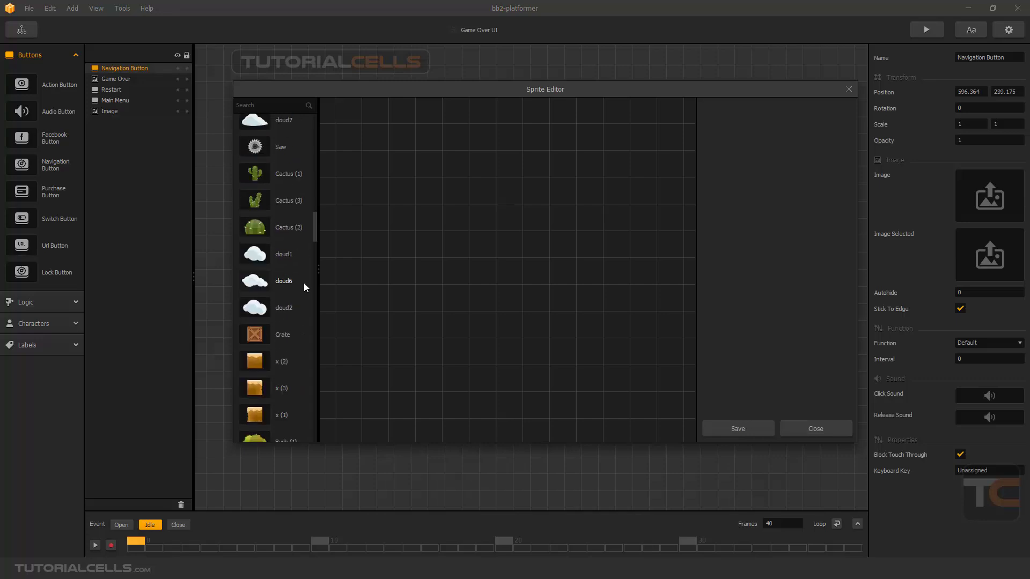
scroll(303, 282, "down", 3)
scroll(277, 257, "down", 3)
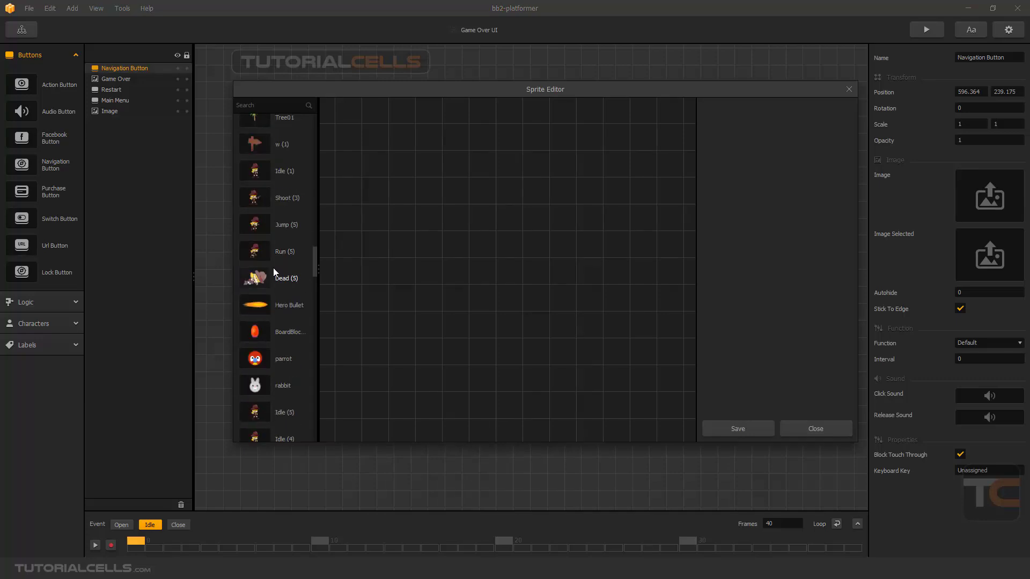
scroll(274, 271, "up", 3)
left_click(276, 295)
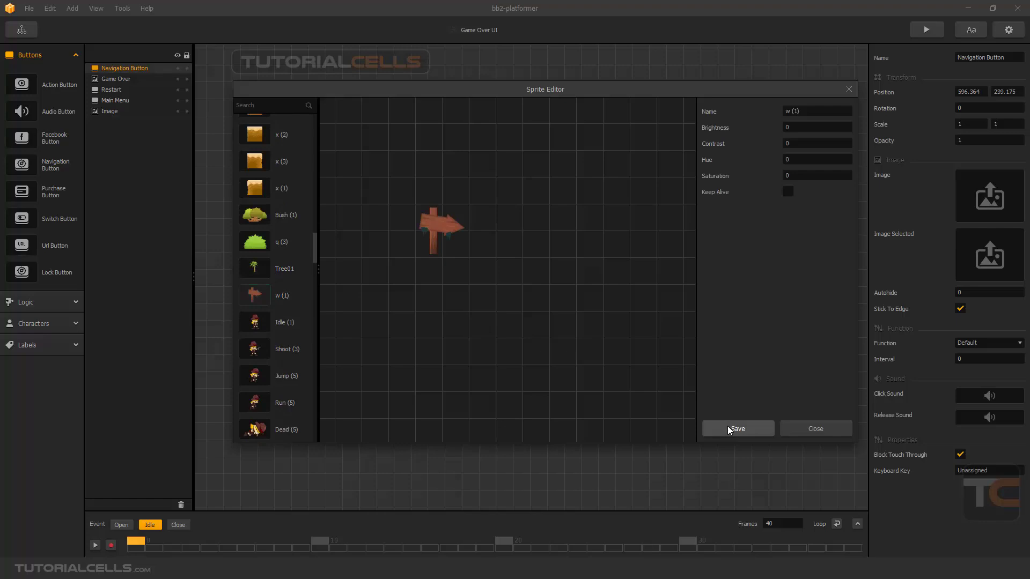
left_click(728, 426)
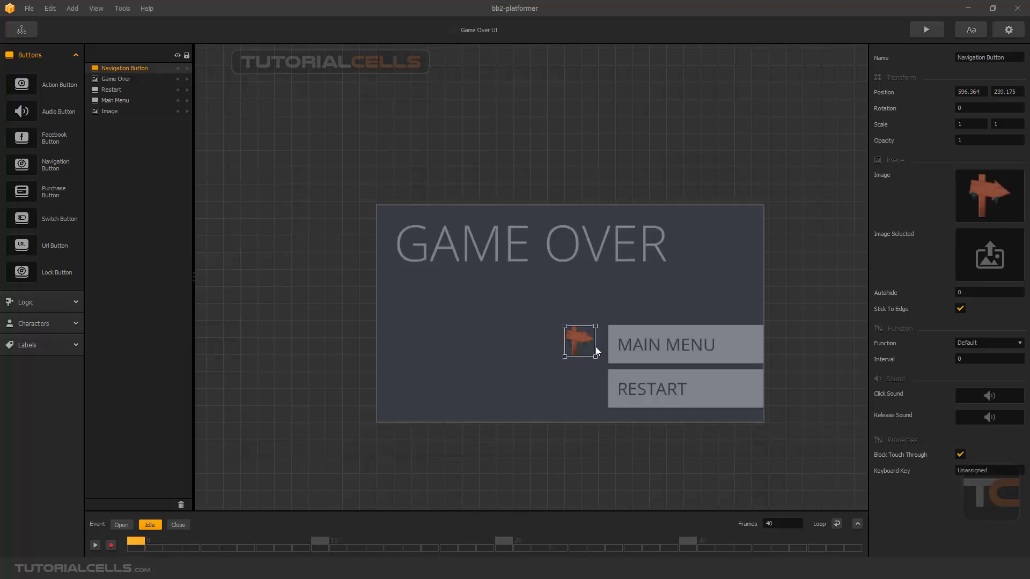
Step: Set the signpost button's Function to Restart Checkpoint and position it beside MAIN MENU
mouse_move(579, 341)
left_mouse_down()
mouse_move(534, 303)
mouse_move(563, 328)
left_mouse_up()
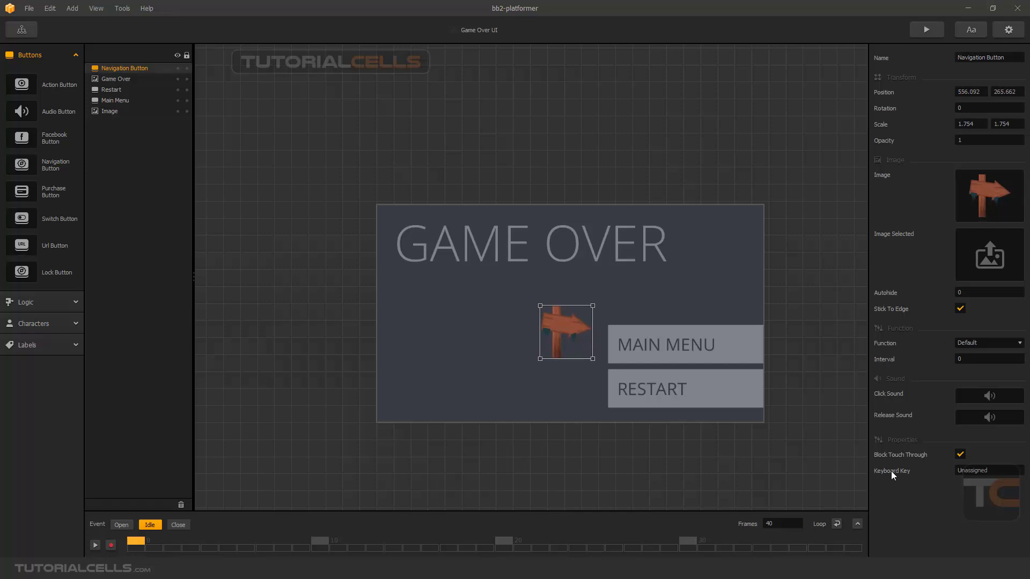
left_click(978, 348)
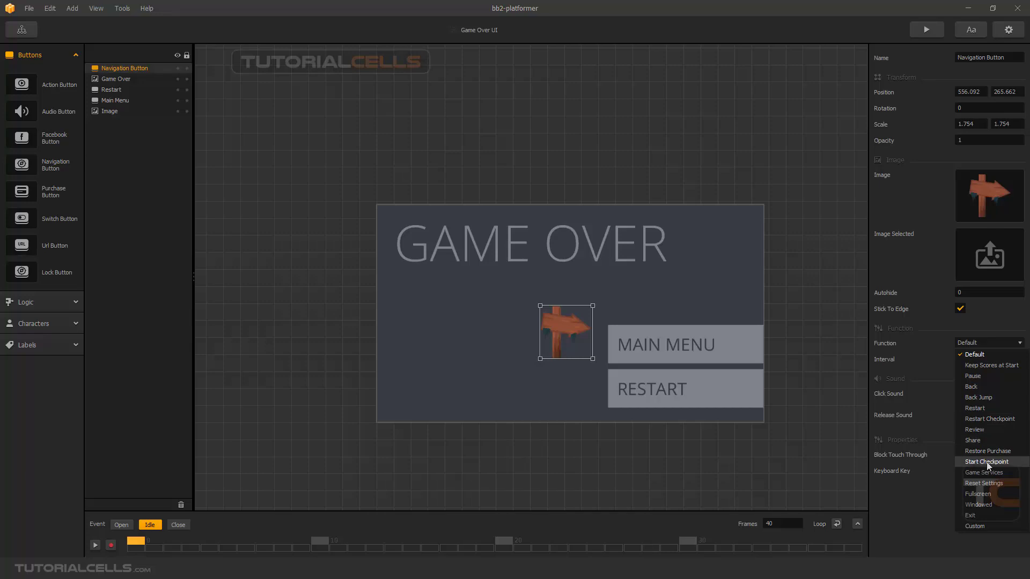
left_click(985, 420)
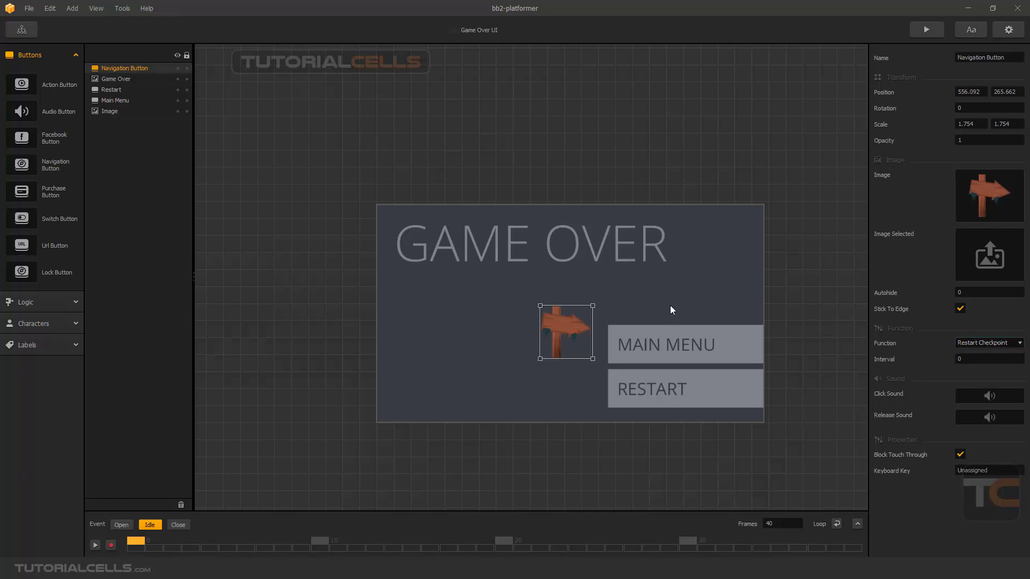
left_click_drag(558, 319, 560, 325)
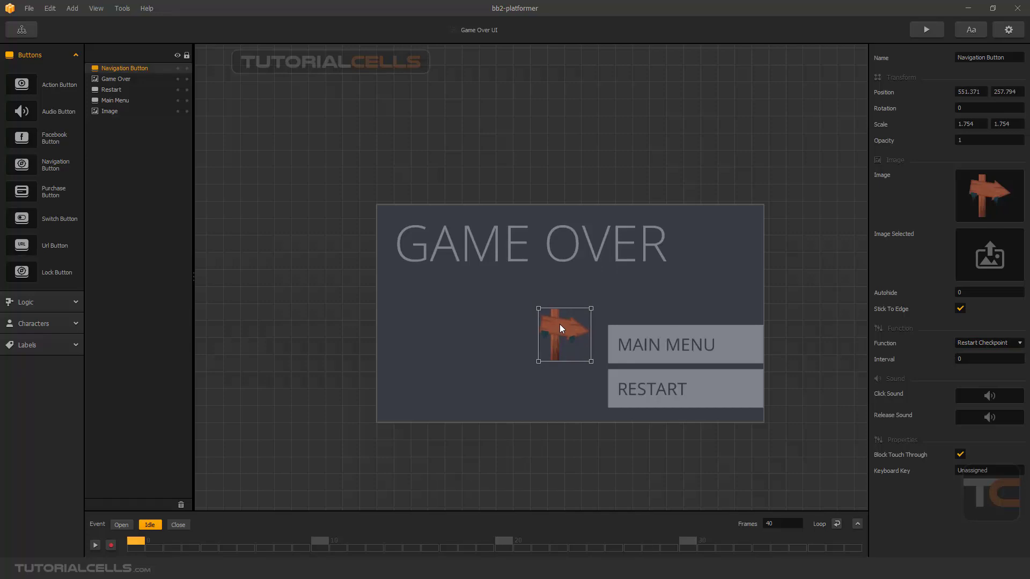
left_click(633, 391)
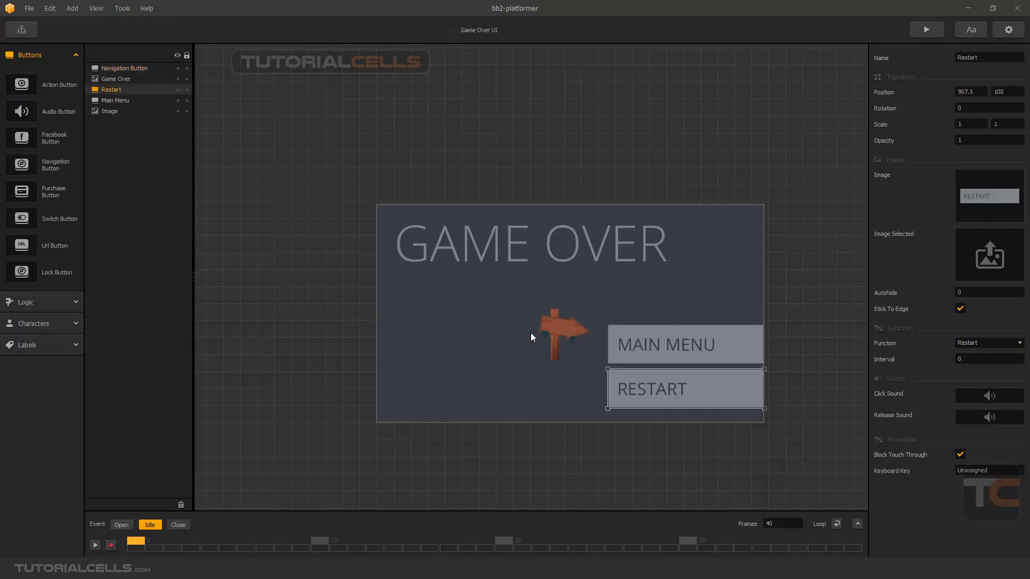
Step: Add a Default Font text label reading 'last cp' under the signpost button
left_click(557, 333)
left_click(49, 343)
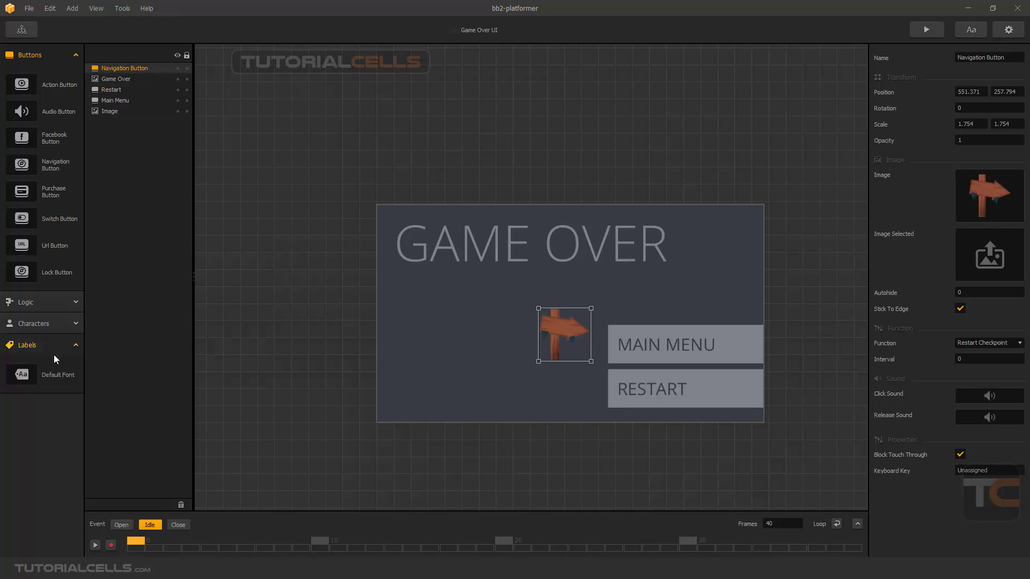
left_click_drag(57, 375, 551, 368)
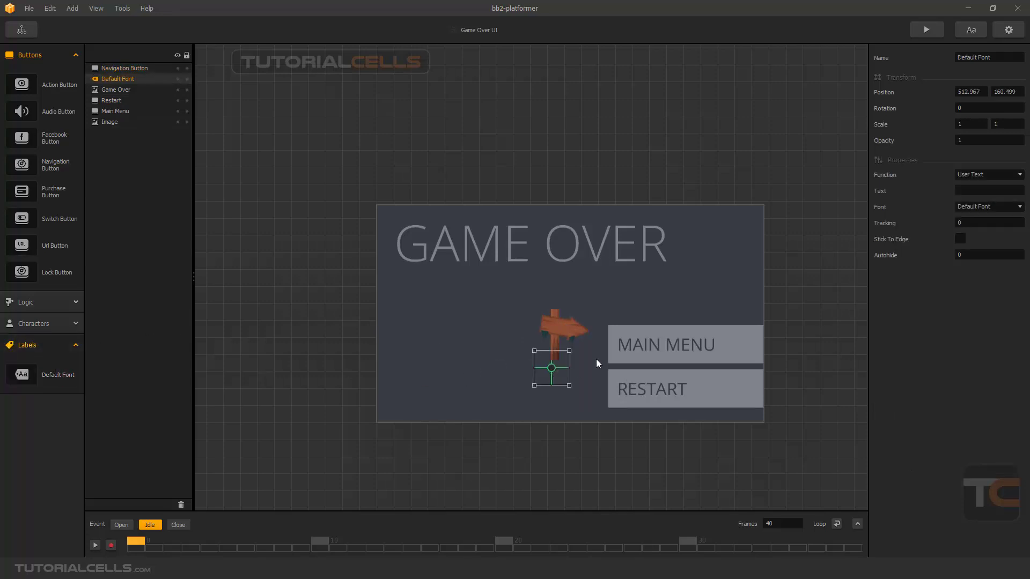
left_click(958, 191)
type("t cp")
left_click(962, 294)
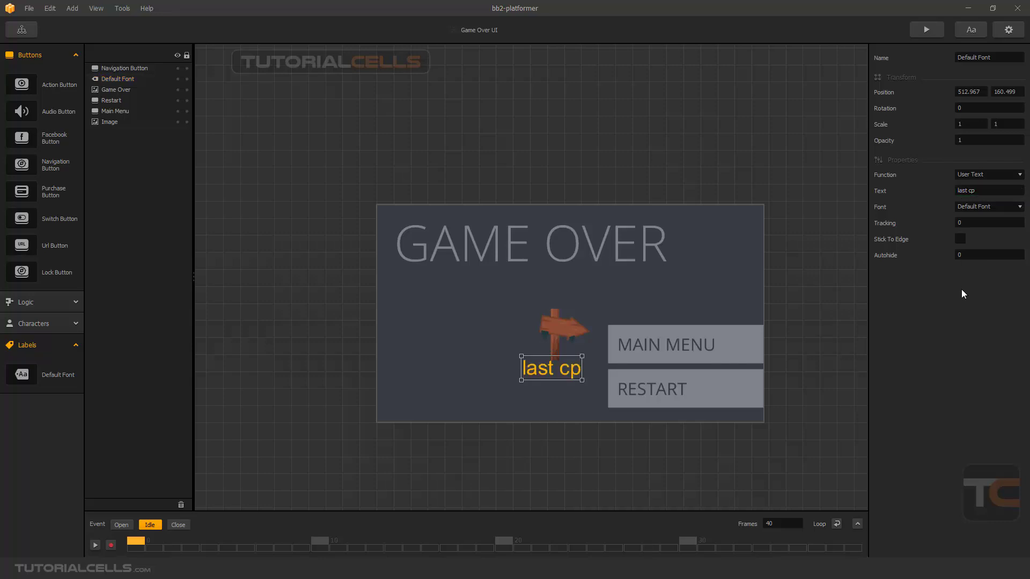
Step: Move the 'last cp' label to the top layer and nudge it up onto the signpost
left_click_drag(567, 372, 565, 366)
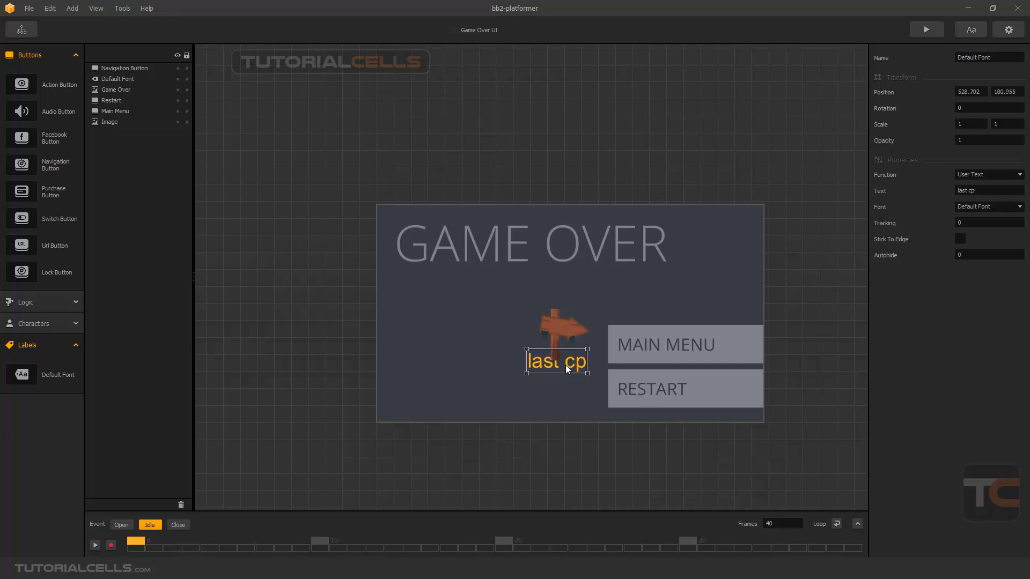
left_click_drag(113, 79, 117, 67)
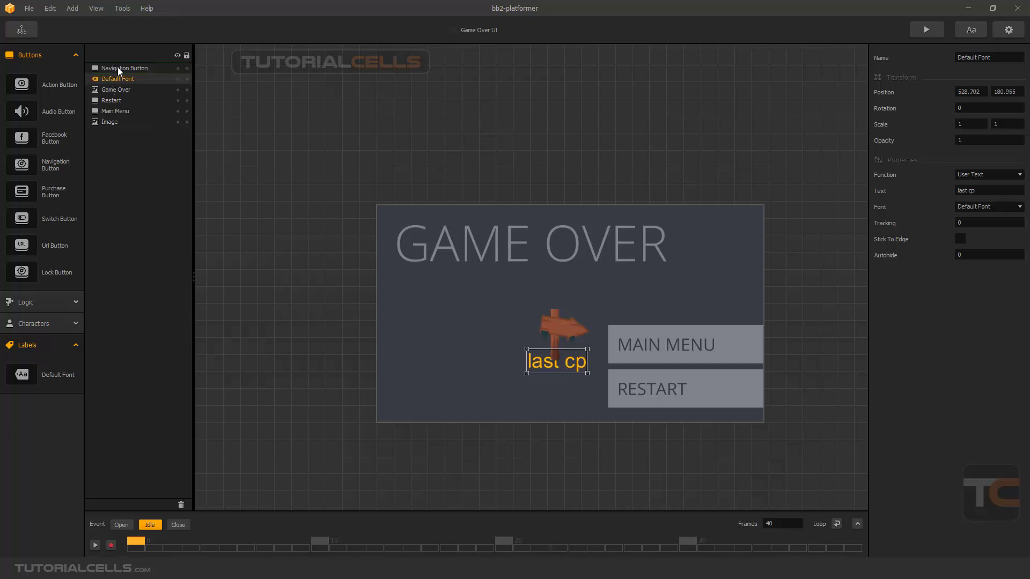
left_click_drag(543, 365, 543, 362)
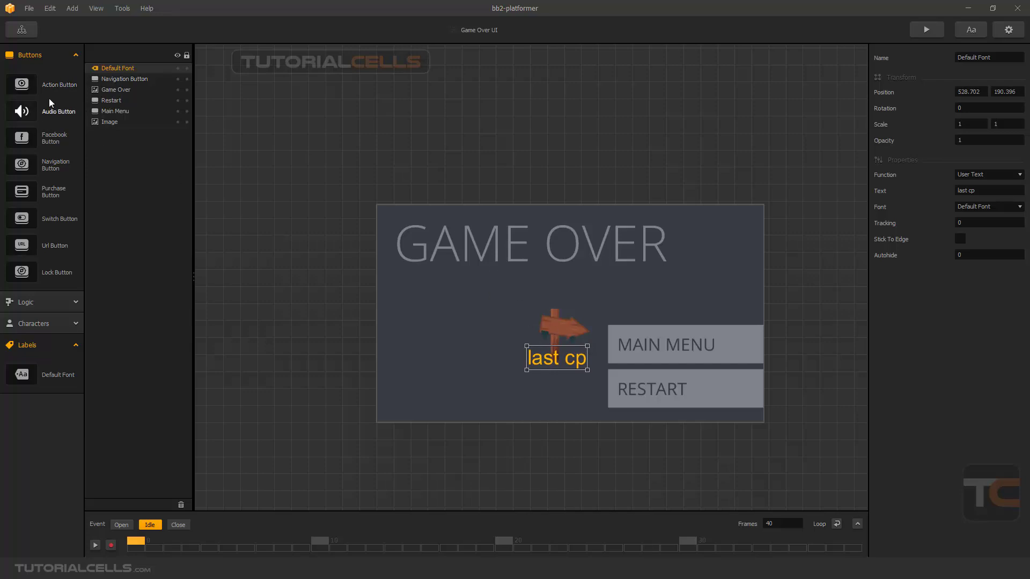
Step: Open the World scene and start a preview from the start menu
left_click(19, 32)
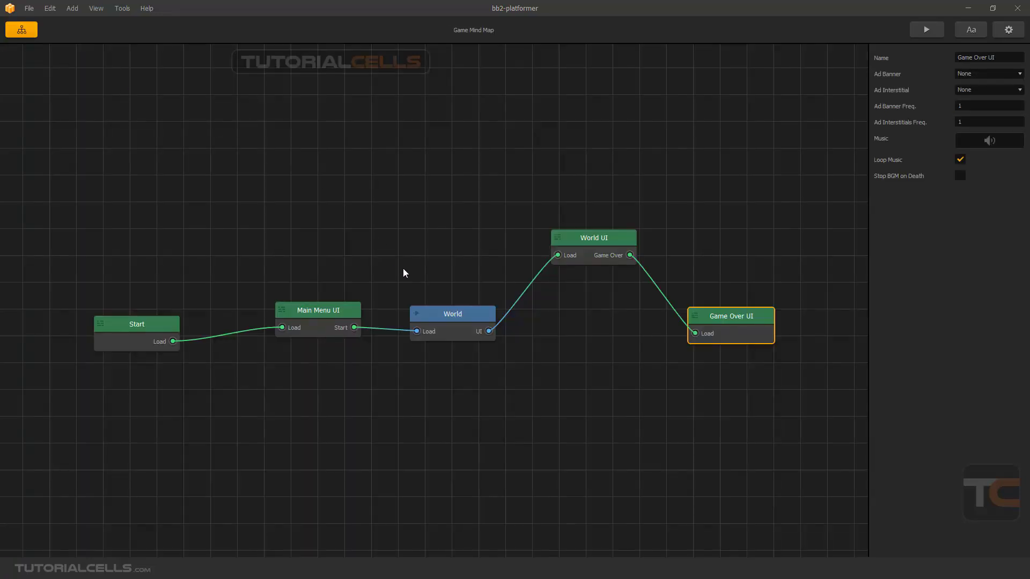
double_click(456, 318)
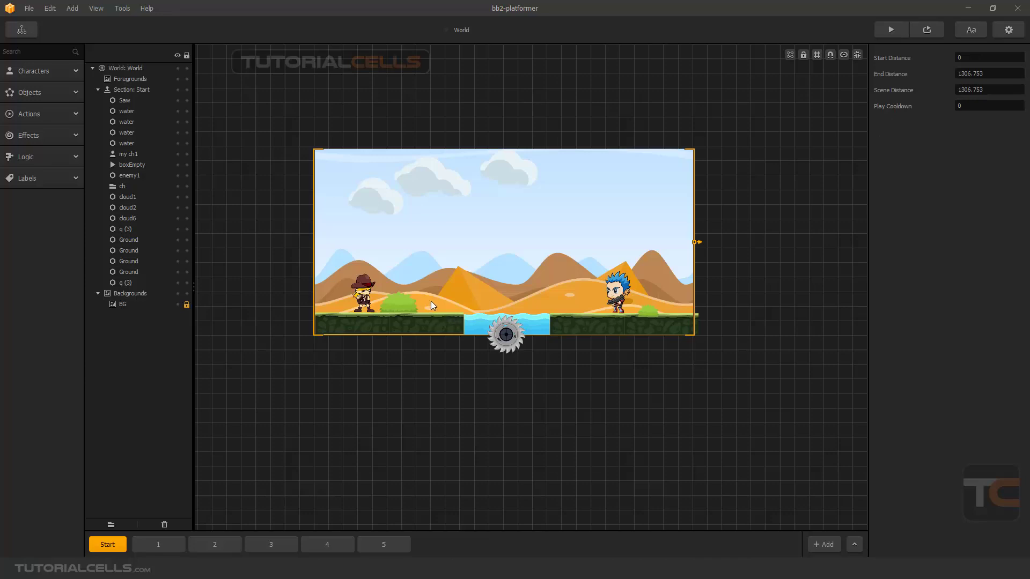
left_click(891, 30)
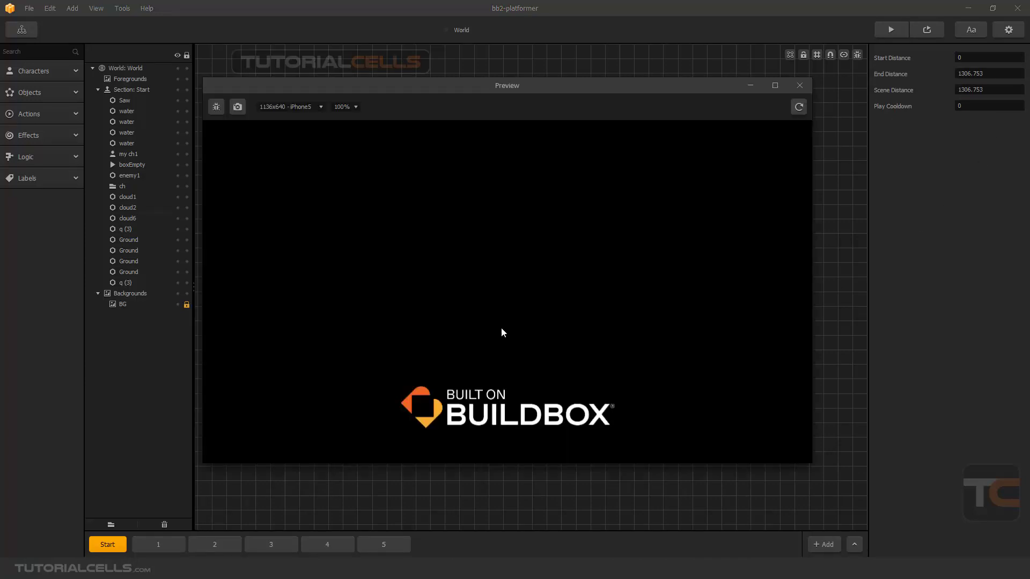
left_click(491, 405)
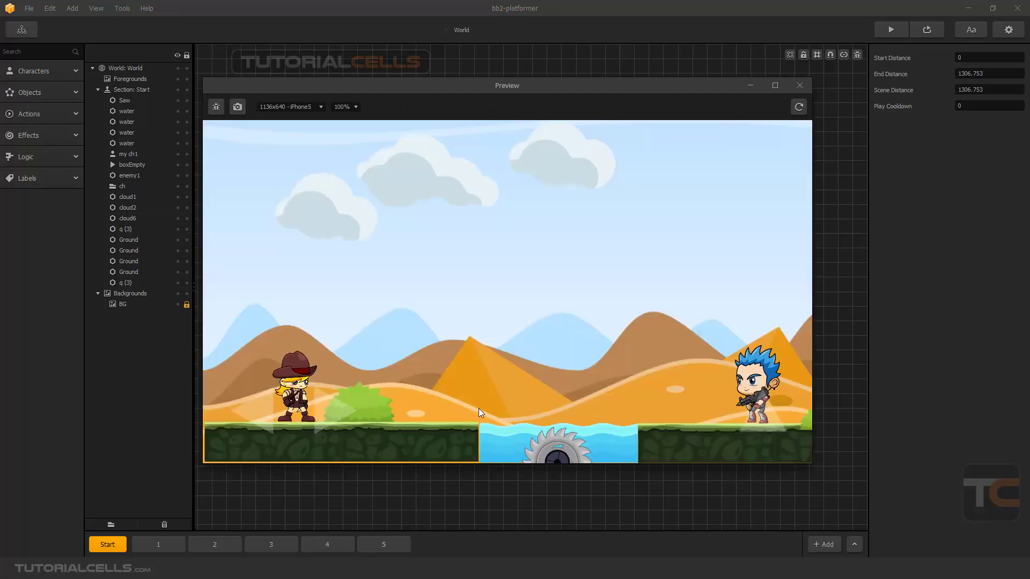
Step: Run and jump the cowgirl over the block and water into the enemy until Game Over
key("Right")
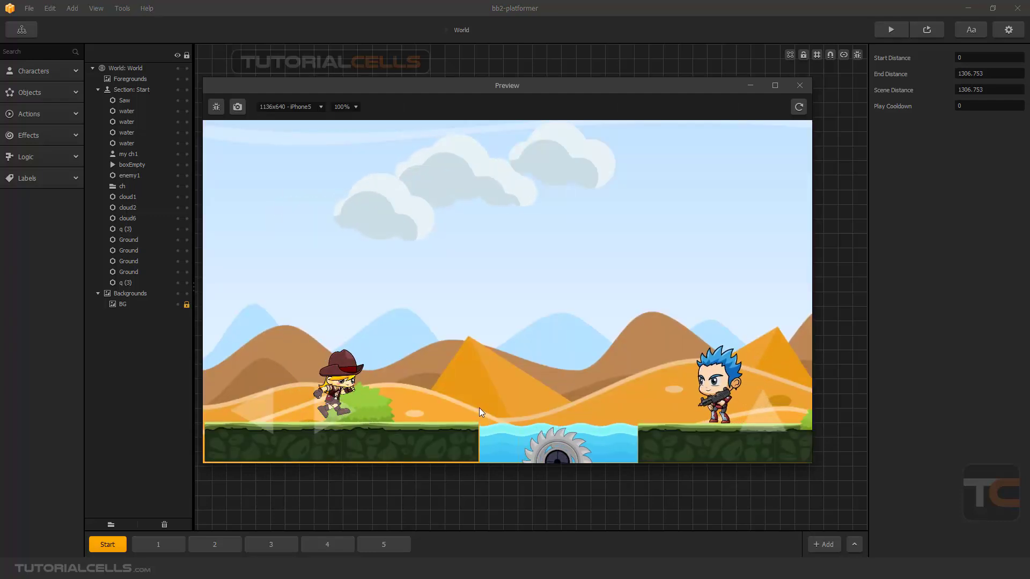
key("Right")
key("Up")
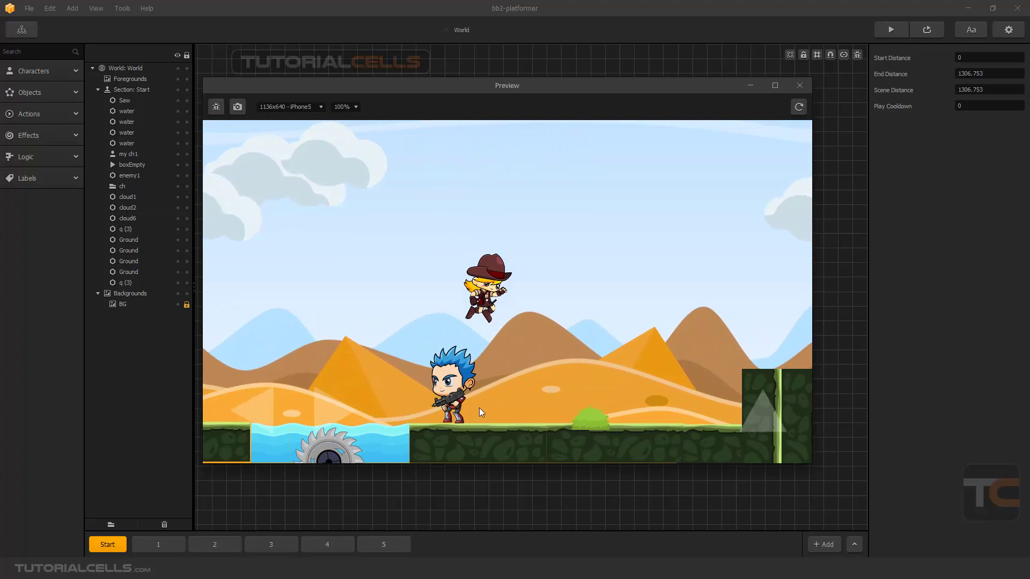
key("Up")
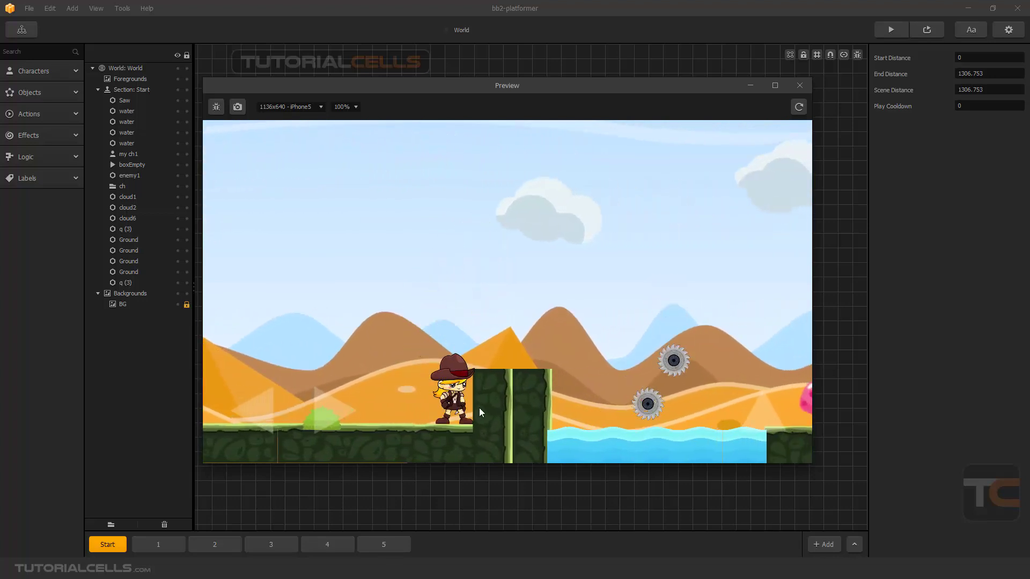
key("Up")
key("Right")
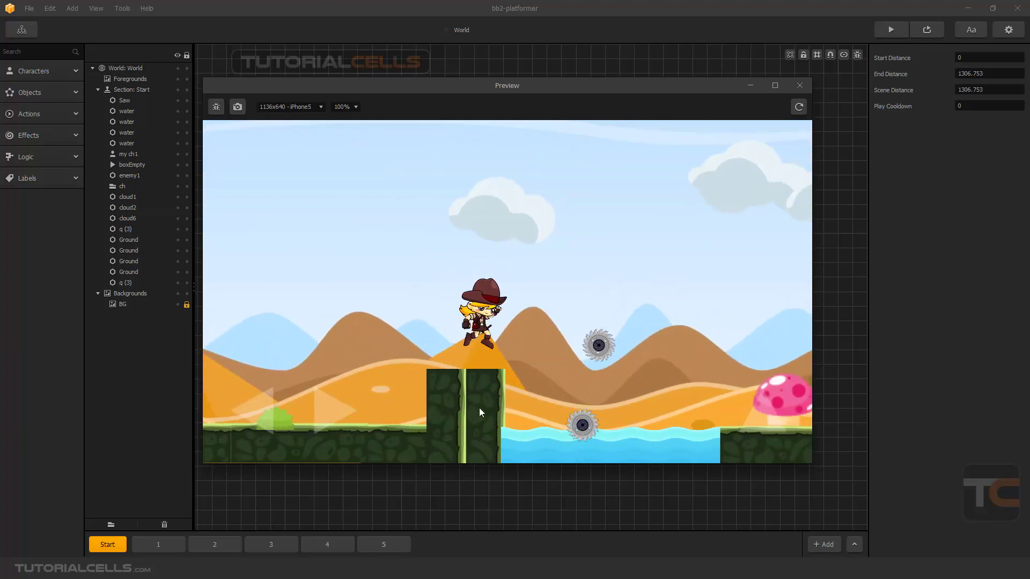
key("Up")
key("Right")
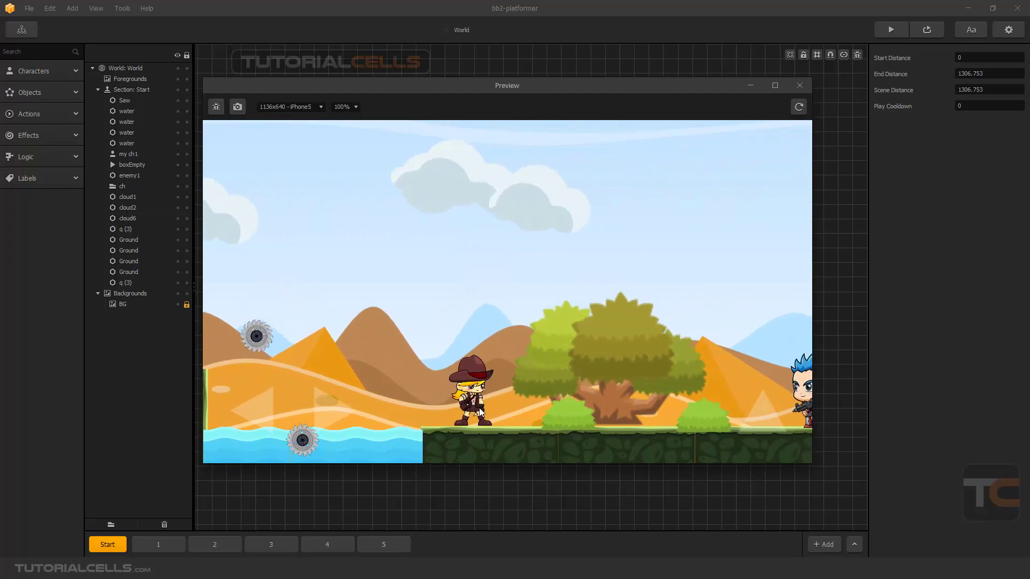
key("Right")
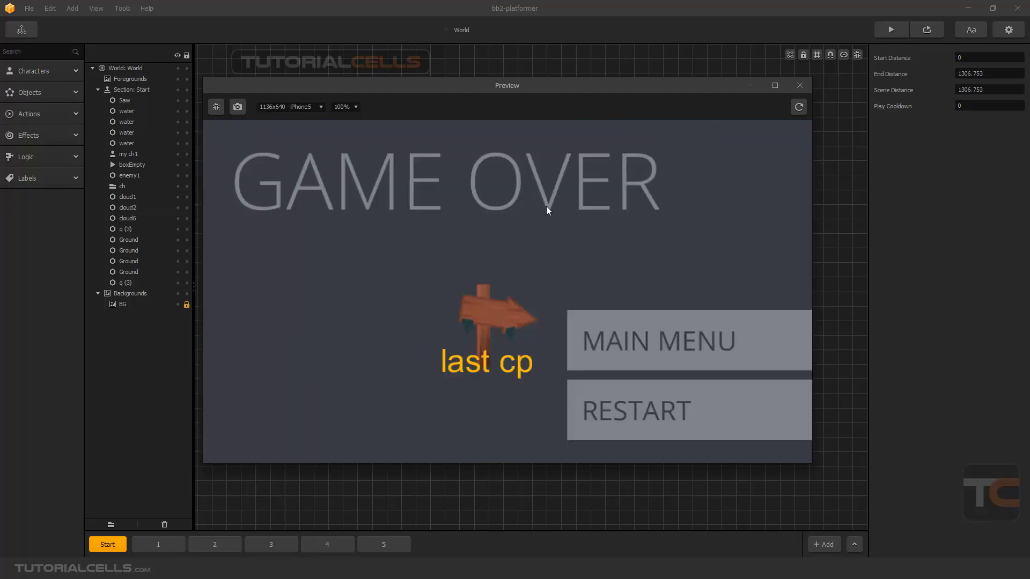
Step: Restart from the 'last cp' signpost and run the cowgirl right, jumping ahead
left_click(491, 302)
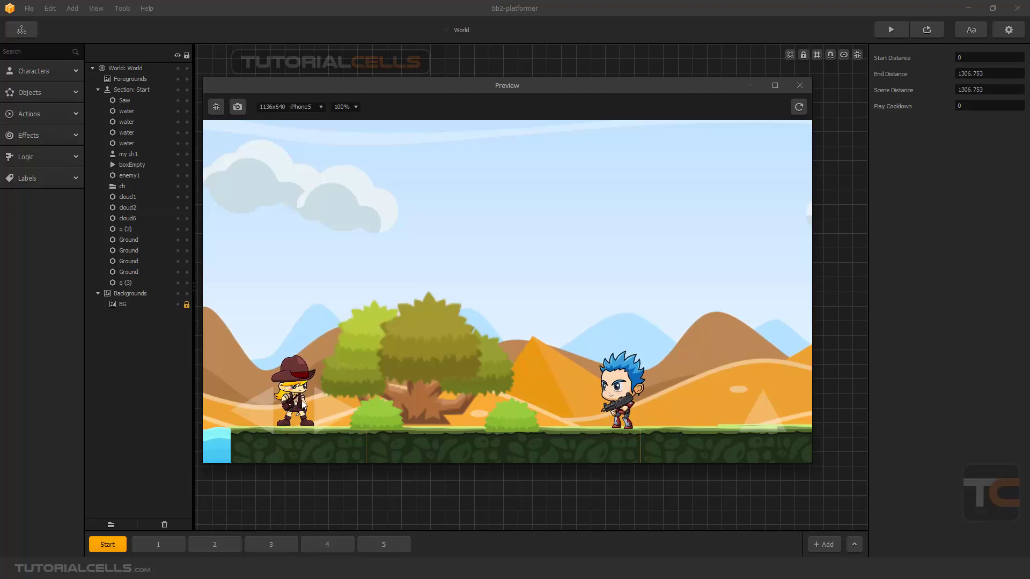
key("Right")
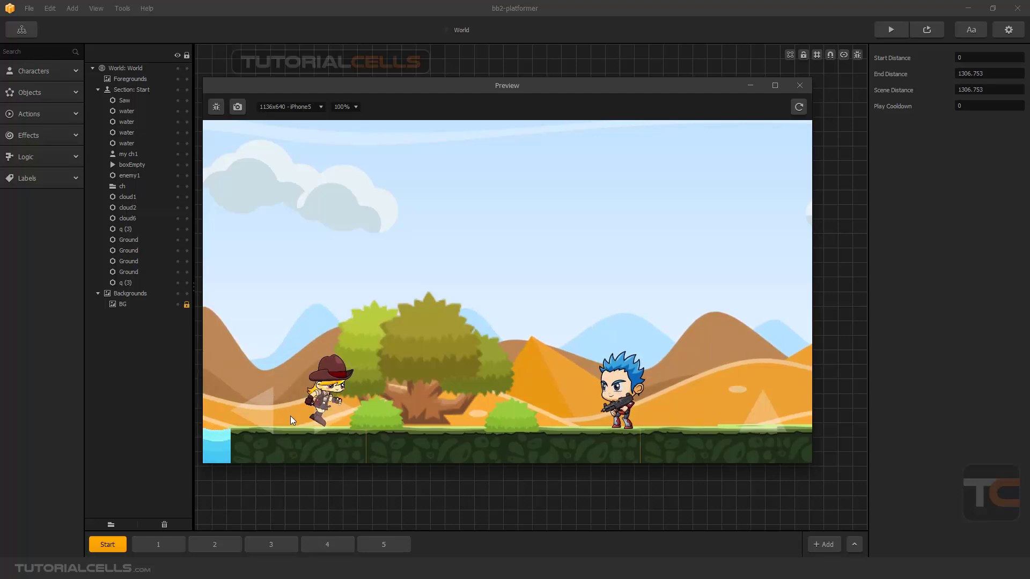
key("Up")
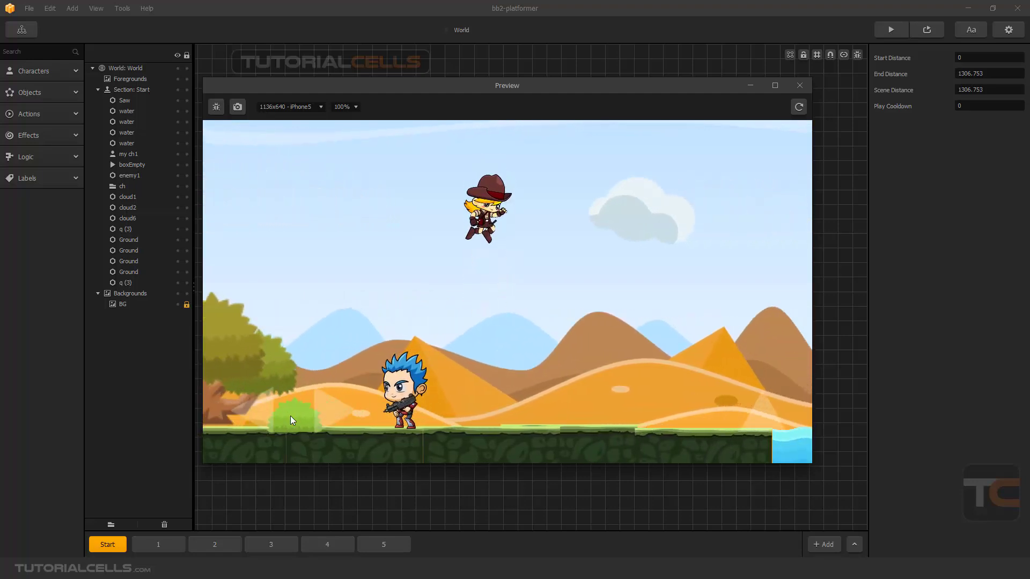
key("Up")
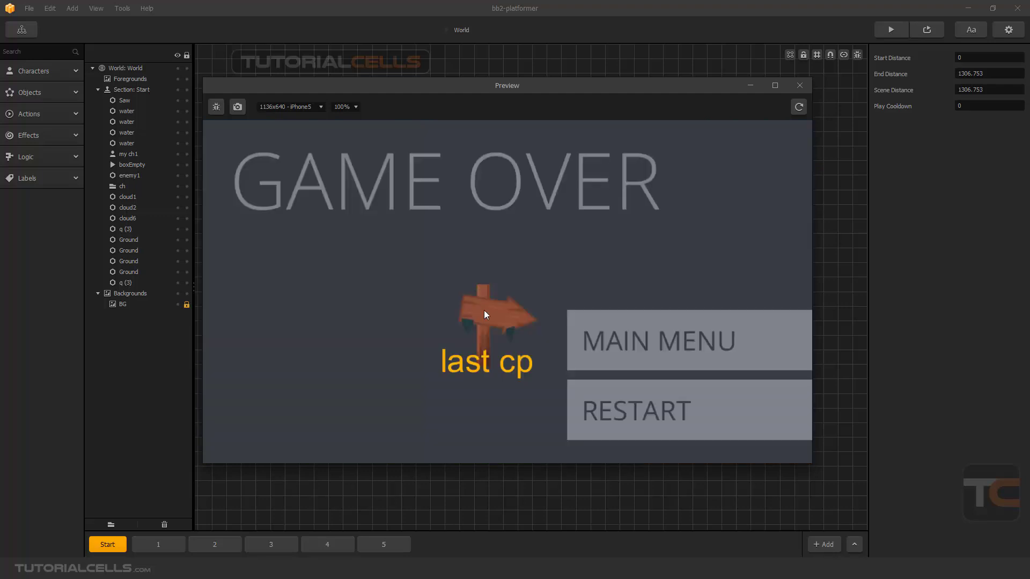
Step: Respawn via 'last cp' again, jump the enemy to reach the mushrooms, then close the preview
left_click(484, 310)
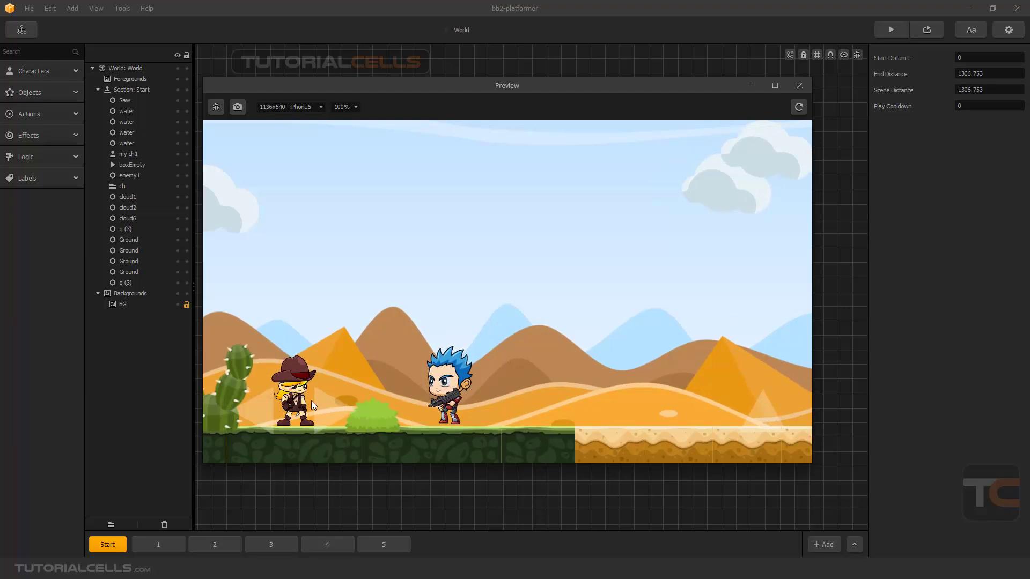
key("Right")
key("Up")
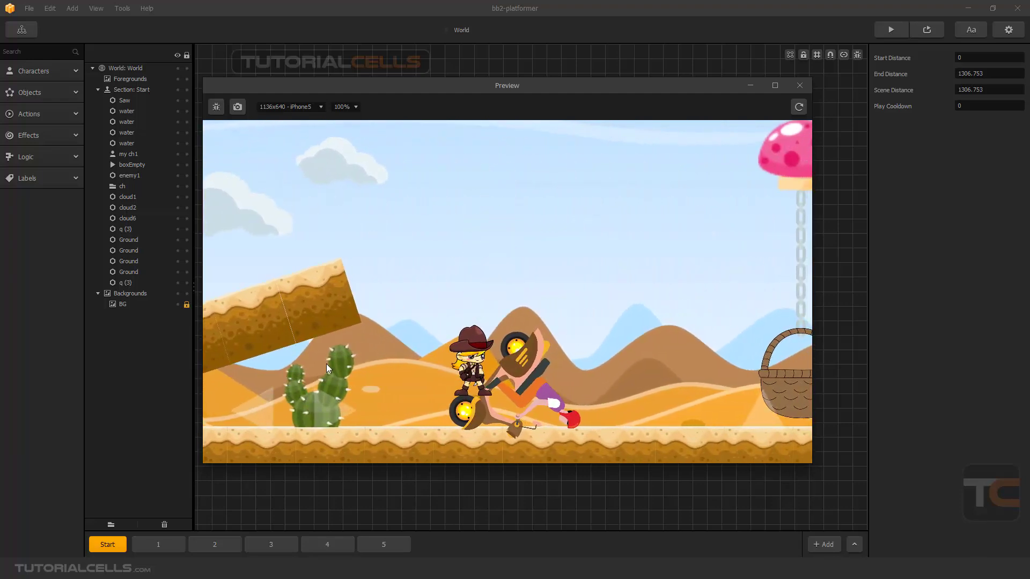
left_click(800, 85)
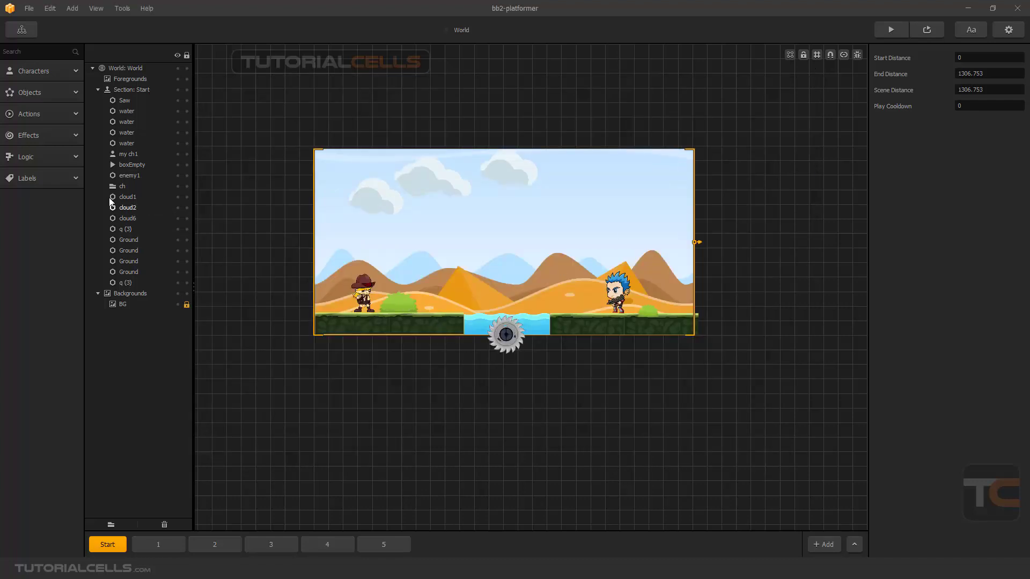
Step: Select the q (6) mushroom action under Actions and check its Animation Placement options unchanged
left_click(69, 119)
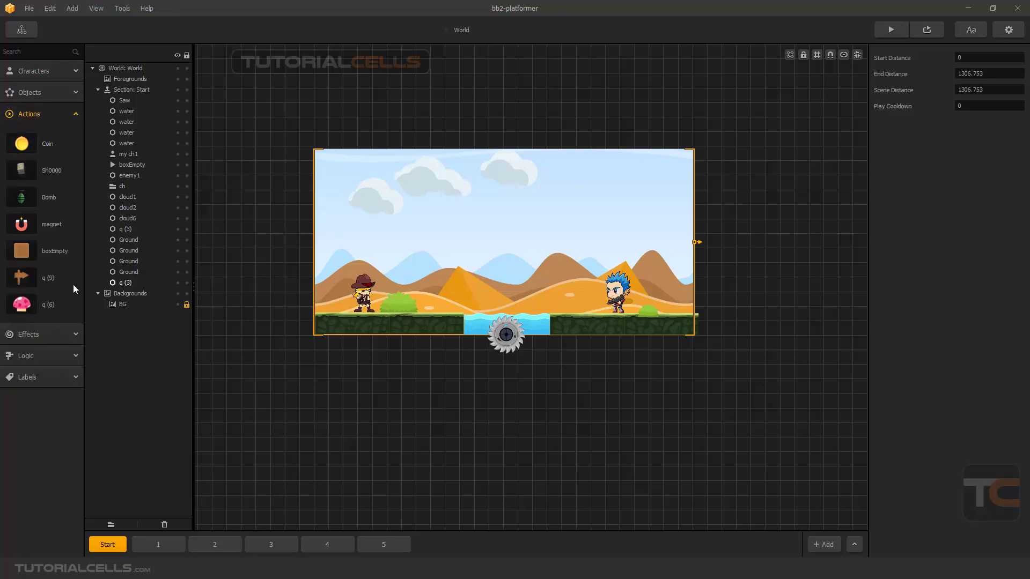
left_click(48, 305)
left_click(971, 226)
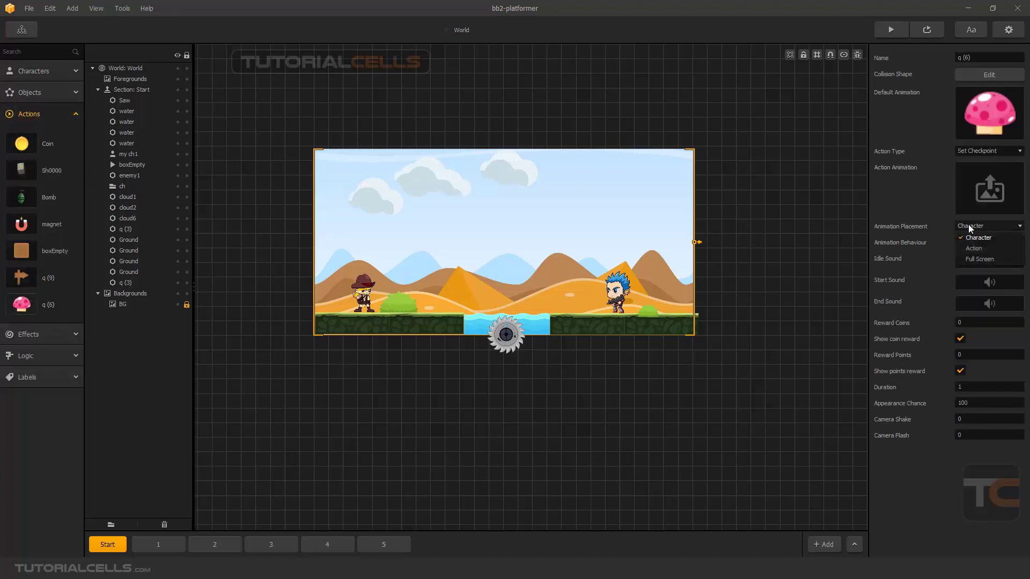
left_click(971, 227)
Step: Review the Action Type and Duration, keeping Set Checkpoint with duration 1
left_click(967, 150)
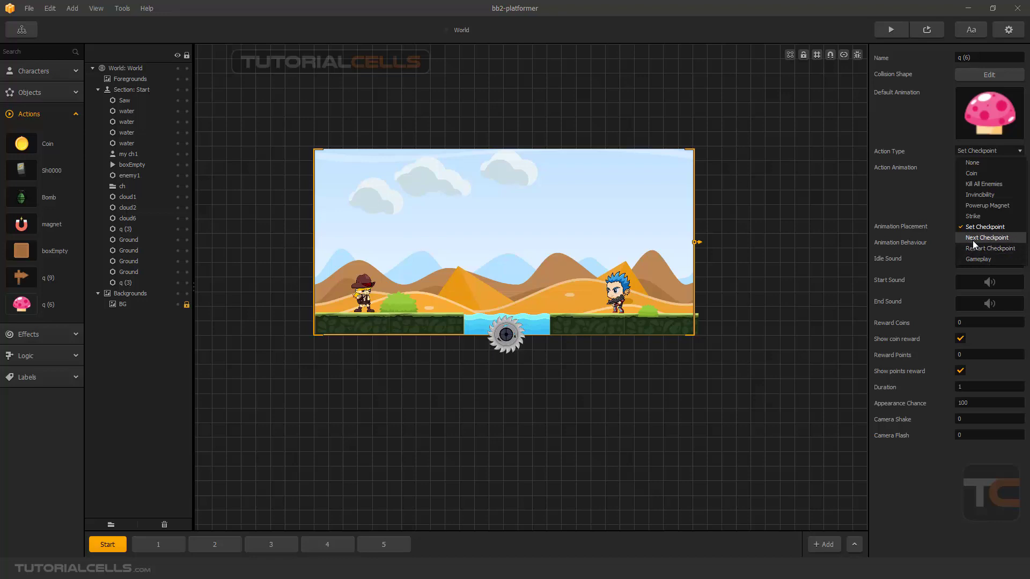
left_click(893, 196)
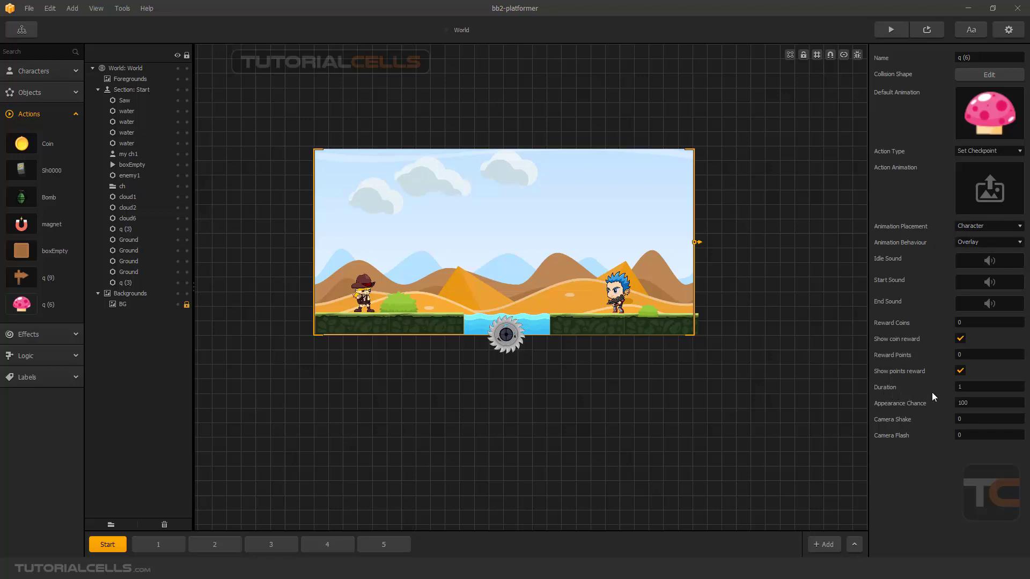
left_click(965, 390)
left_click(971, 151)
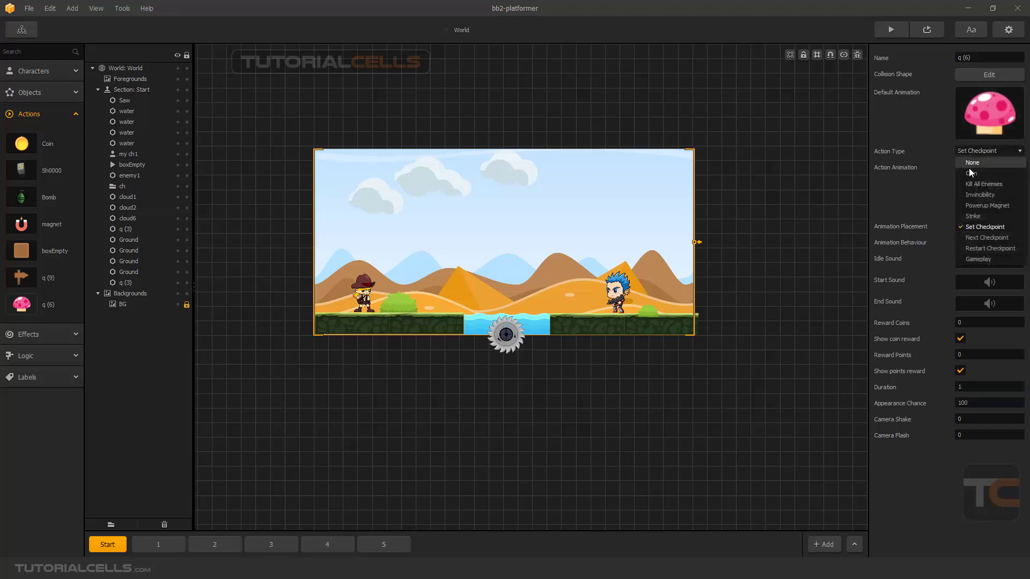
left_click(905, 190)
scroll(619, 281, "up", 1)
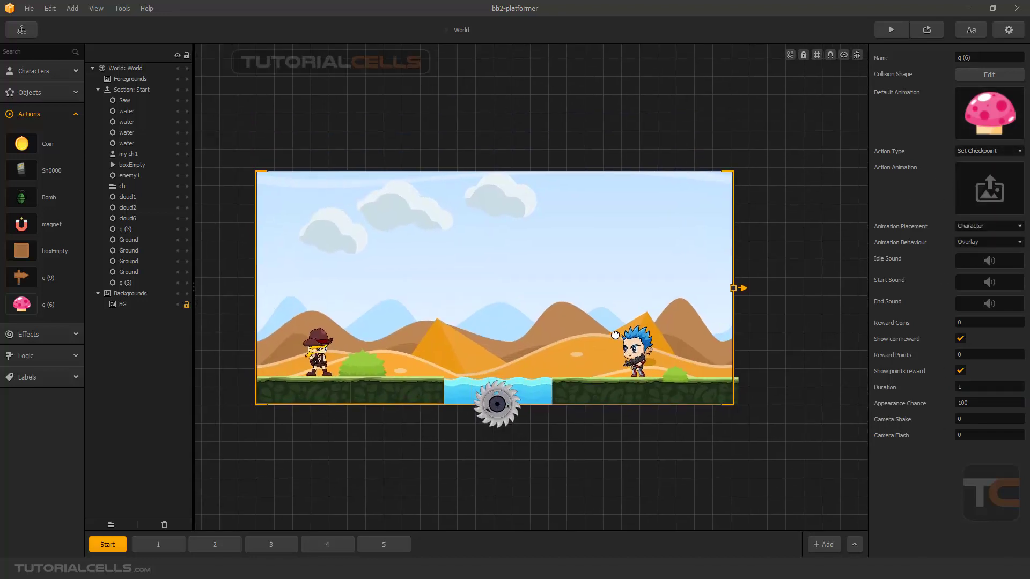